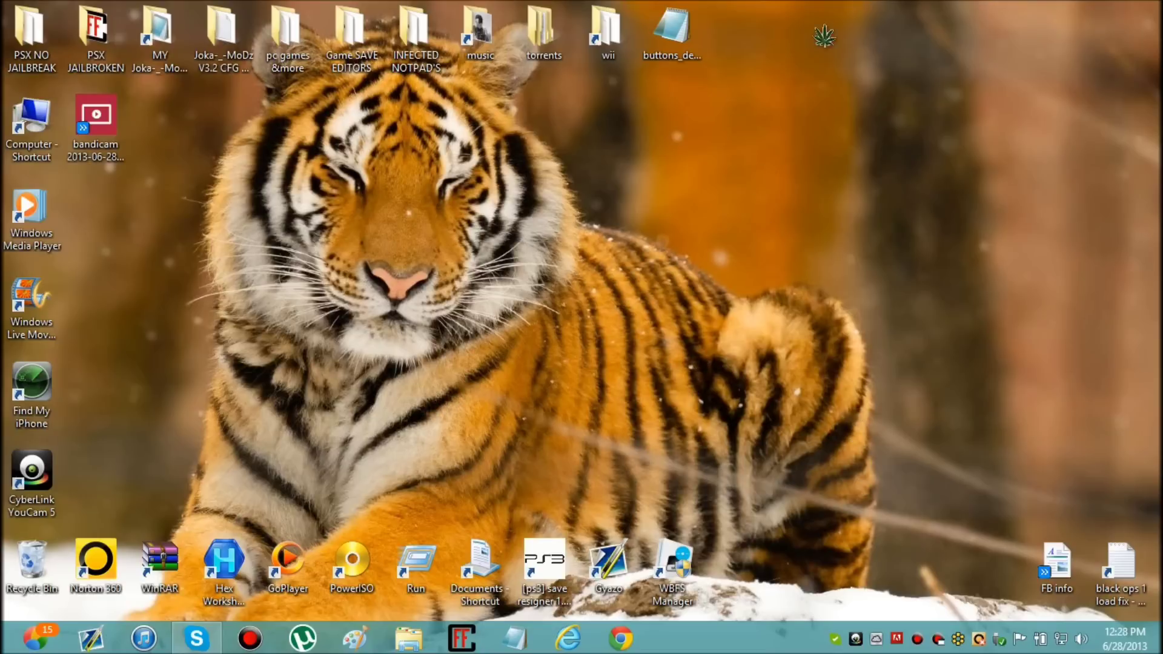
Step: Open Computer from the desktop and select the SD Card (F:) drive
{"action": "left_click_drag", "start_coordinate": [145, 96], "coordinate": [1158, 491]}
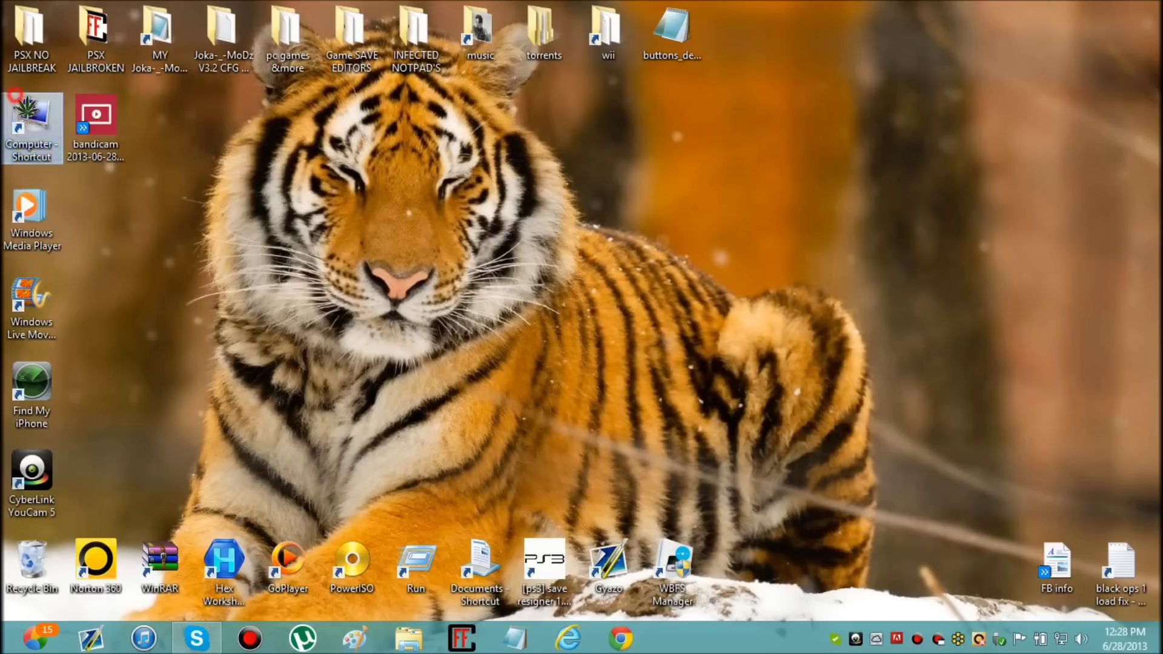
{"action": "double_click", "coordinate": [37, 109]}
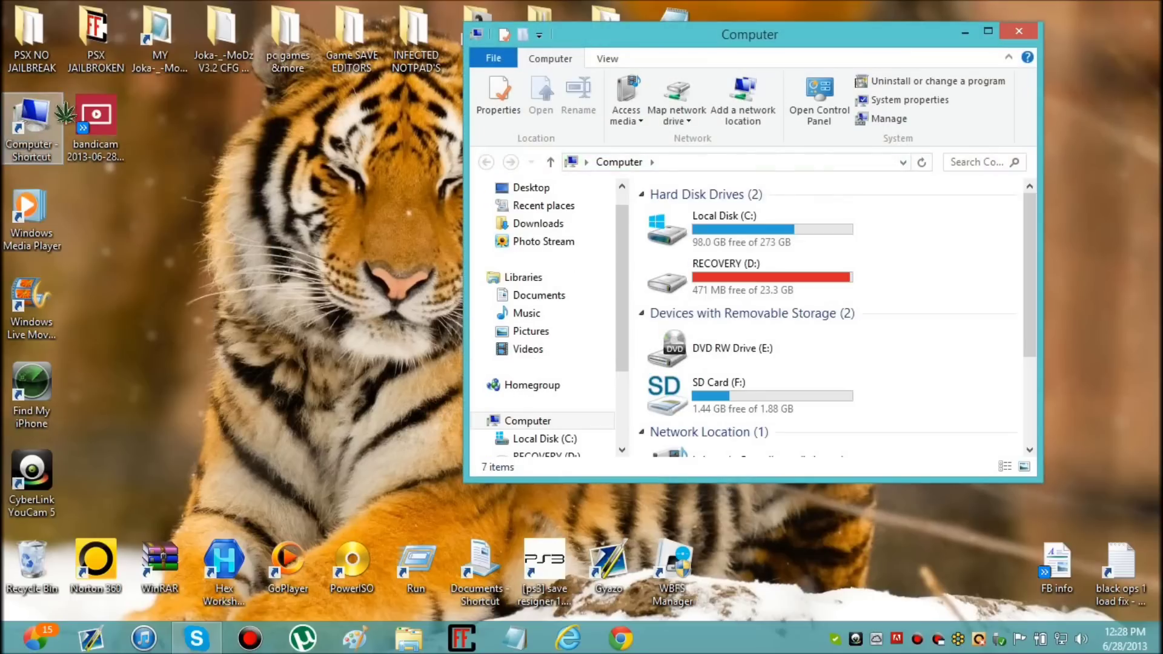
{"action": "left_click", "coordinate": [741, 388]}
{"action": "left_click", "coordinate": [787, 400]}
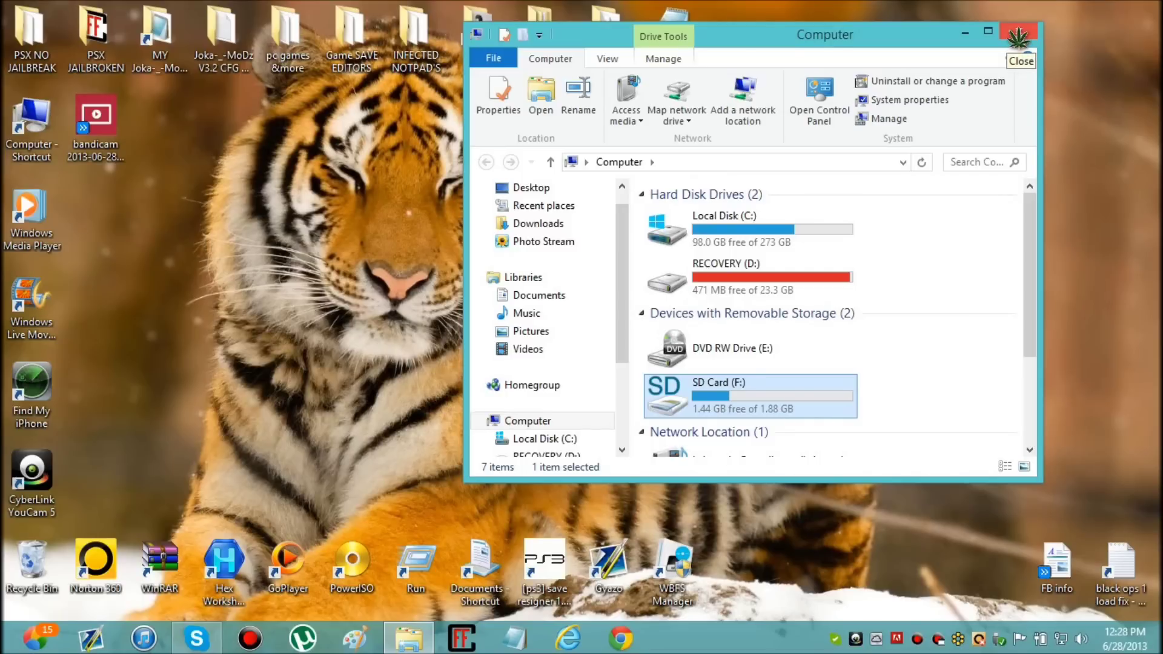
{"action": "left_click", "coordinate": [739, 404]}
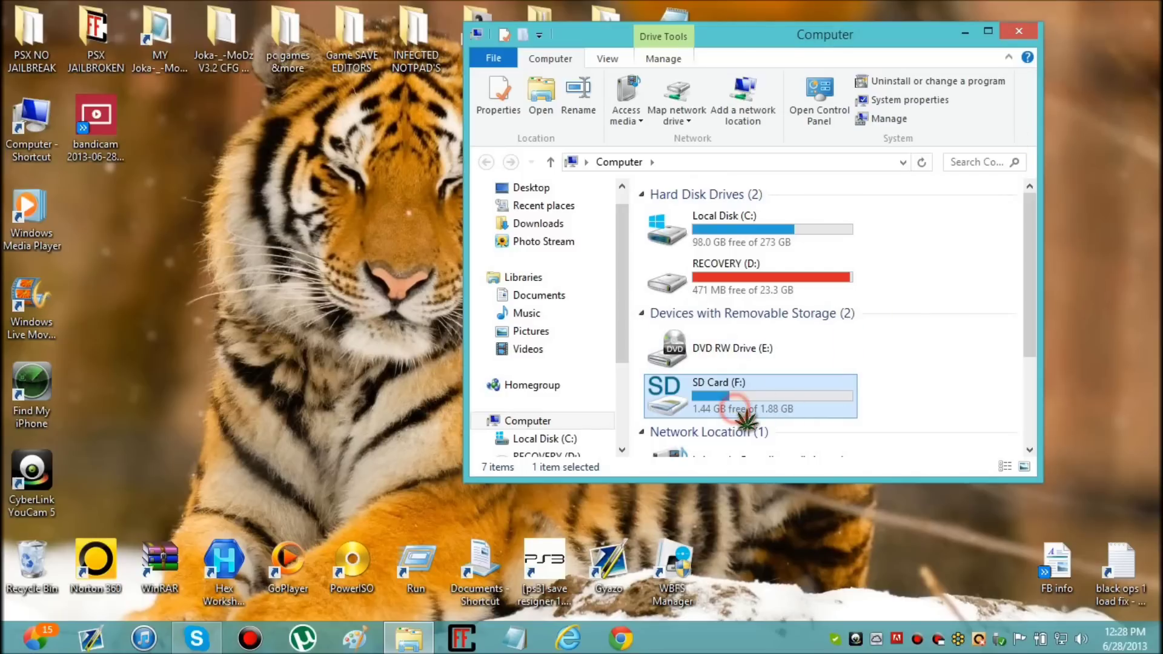
Step: Open SD Card (F:) and enter the MicrowaveSam Wii Themes Pack folder
{"action": "left_click", "coordinate": [739, 404]}
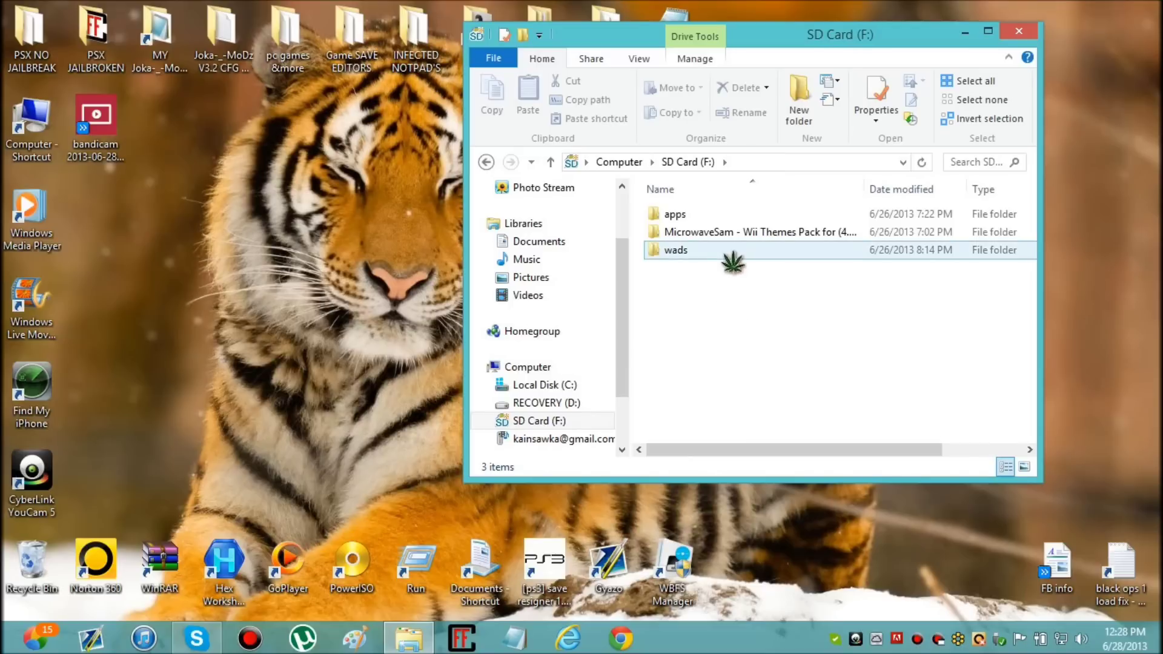
{"action": "left_click", "coordinate": [715, 233]}
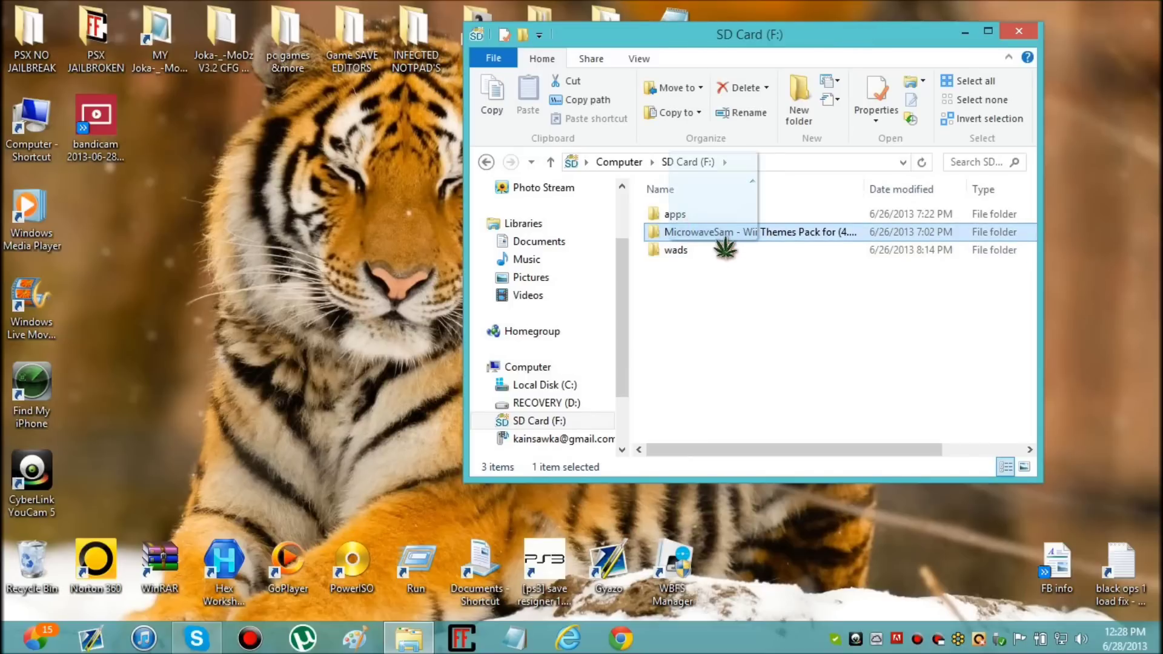
{"action": "mouse_move", "coordinate": [725, 246]}
{"action": "left_mouse_down"}
{"action": "mouse_move", "coordinate": [708, 243]}
{"action": "mouse_move", "coordinate": [721, 241]}
{"action": "left_mouse_up"}
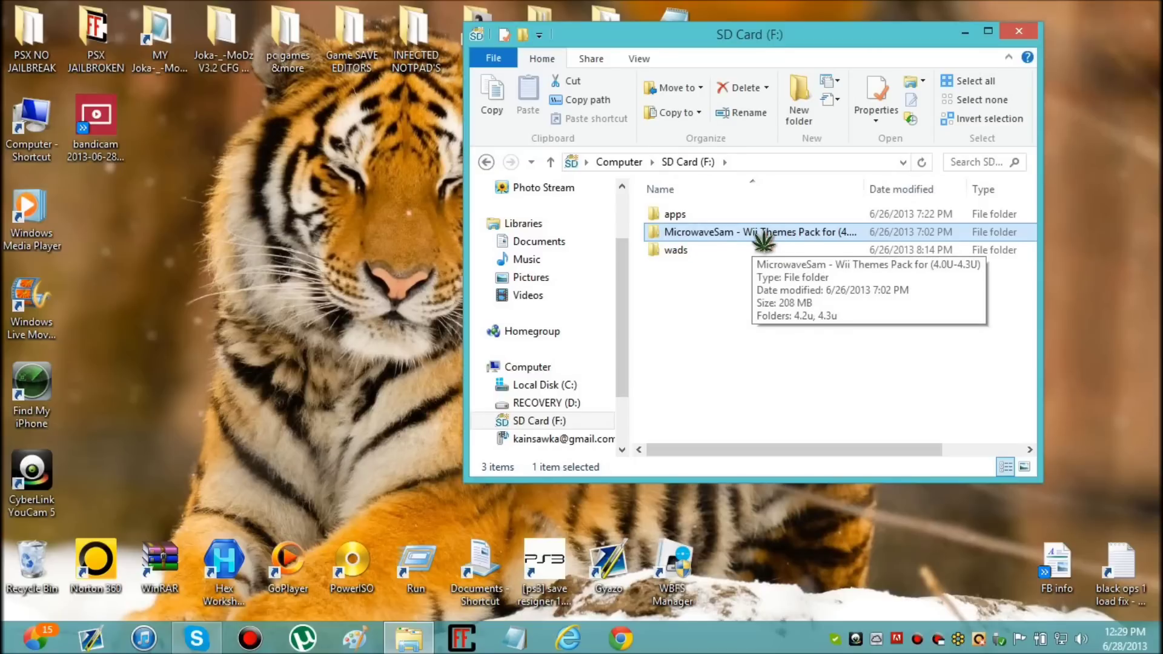
{"action": "double_click", "coordinate": [762, 233]}
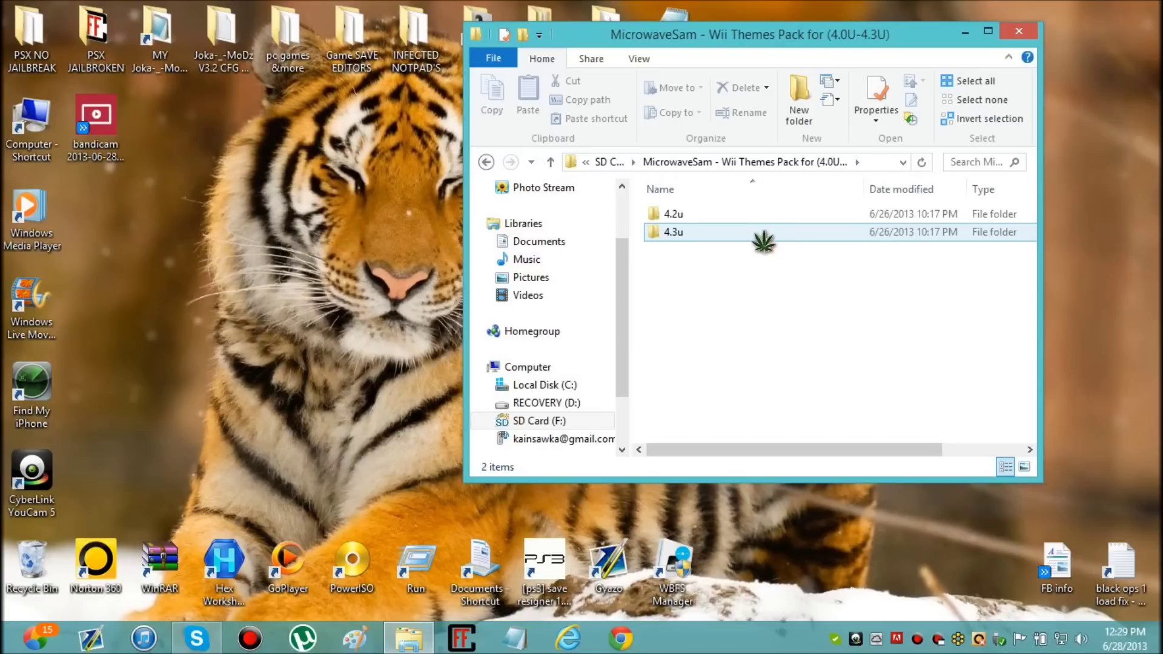
{"action": "left_click_drag", "start_coordinate": [734, 291], "coordinate": [719, 345]}
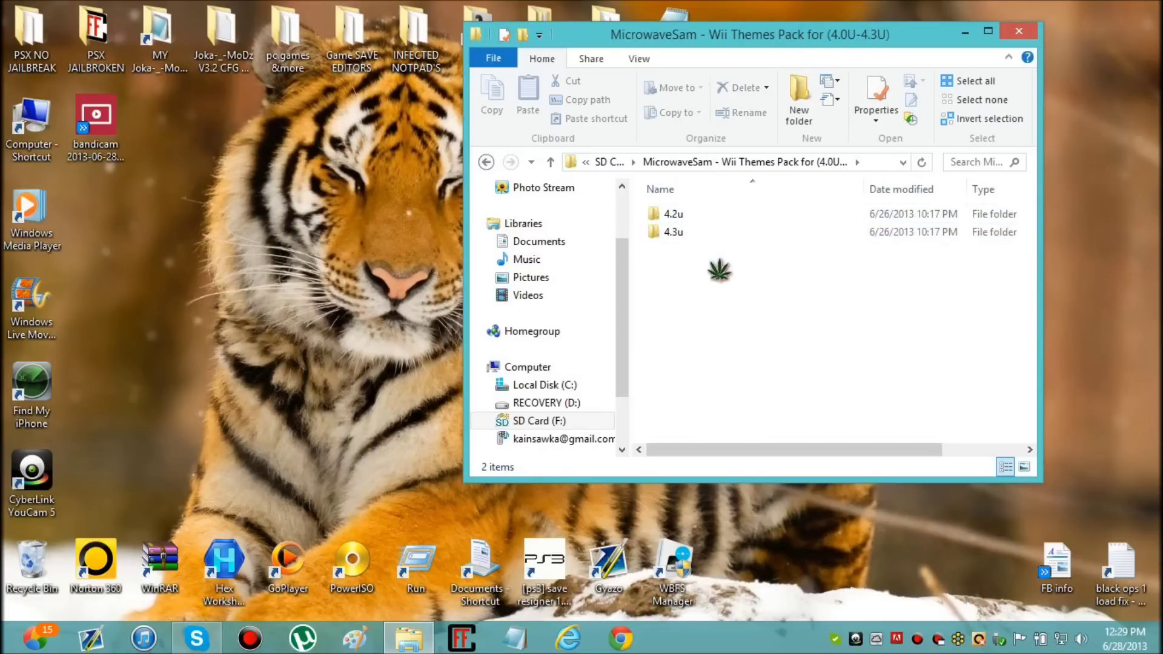
{"action": "left_click_drag", "start_coordinate": [707, 259], "coordinate": [733, 337]}
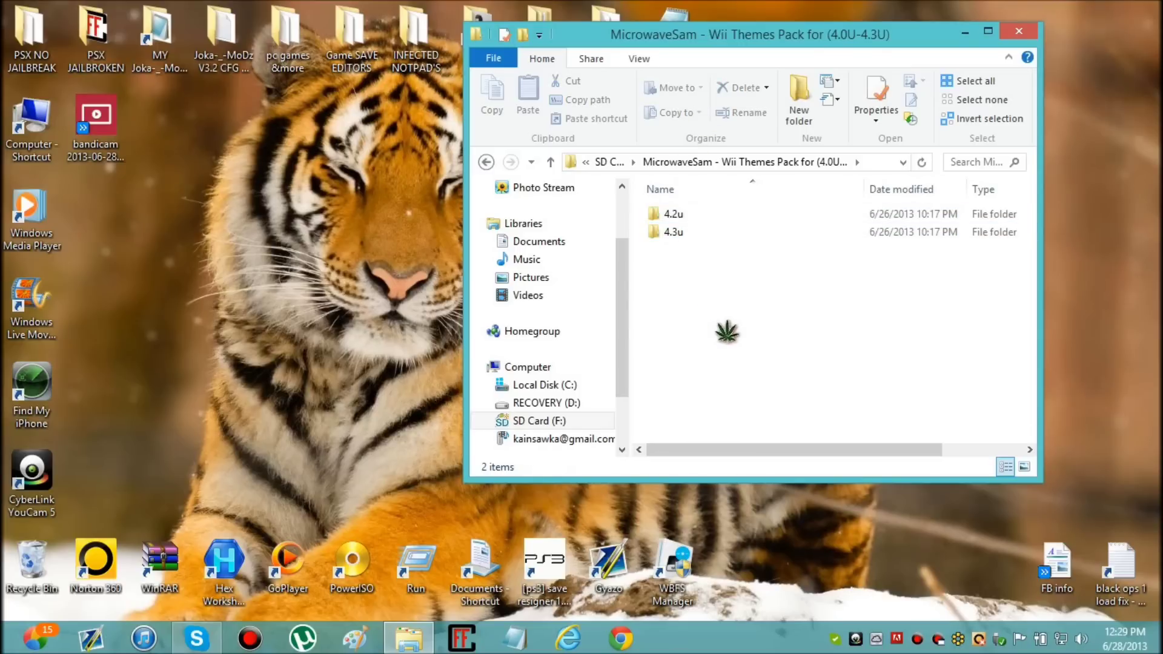
Step: Browse the 4.3u themes folder, then return to the themes pack
{"action": "left_click", "coordinate": [697, 232]}
{"action": "double_click", "coordinate": [696, 232]}
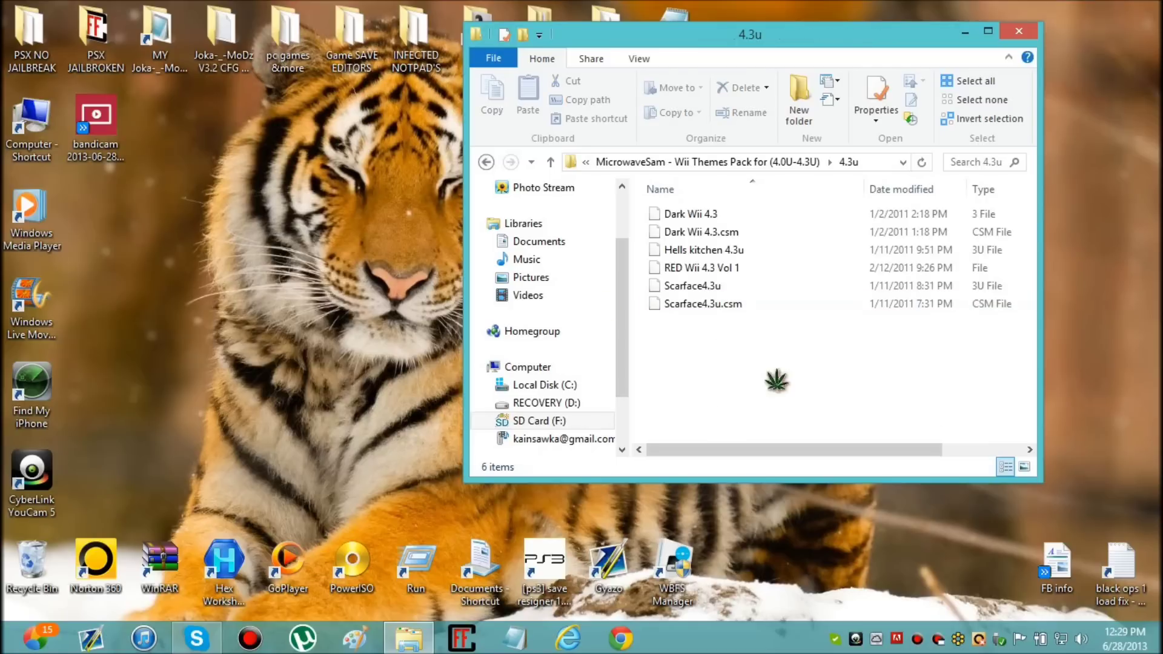
{"action": "left_click_drag", "start_coordinate": [766, 363], "coordinate": [685, 233]}
{"action": "left_click_drag", "start_coordinate": [704, 309], "coordinate": [679, 416]}
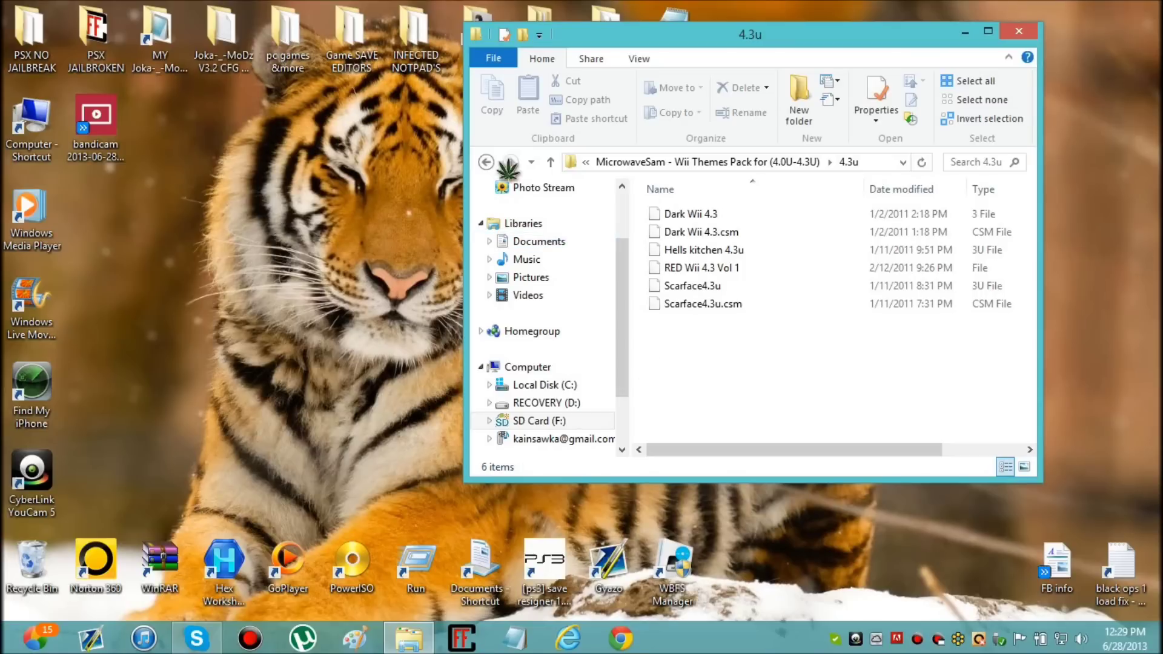
{"action": "left_click", "coordinate": [487, 161]}
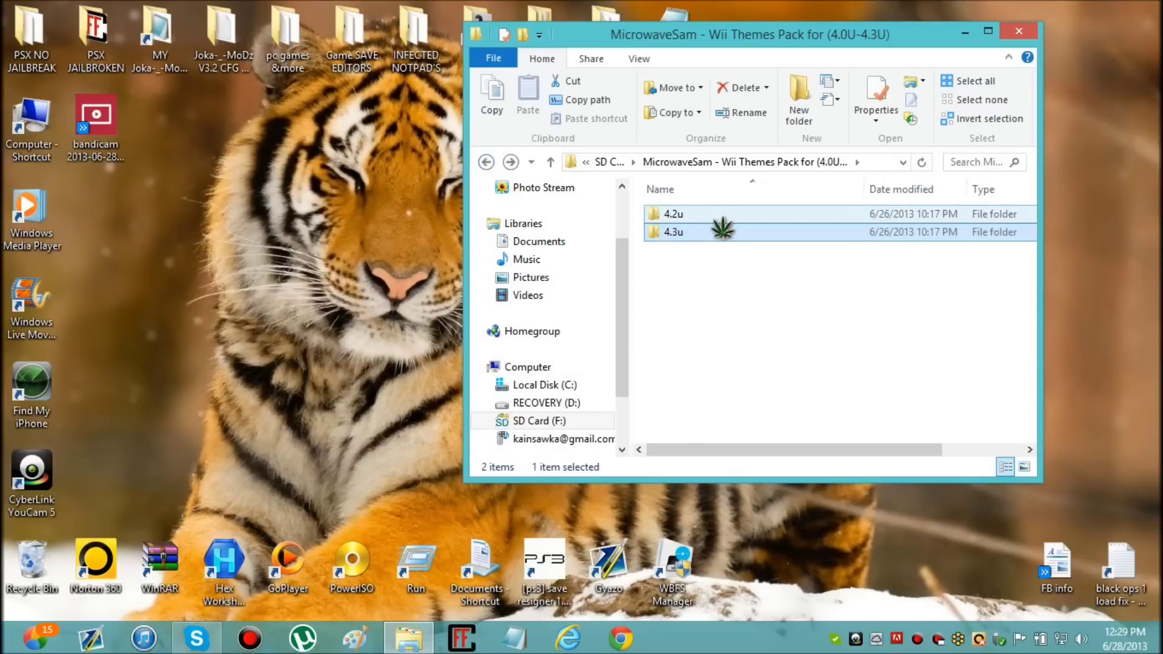
Step: Browse the 4.2u themes folder, then go back to the SD card root
{"action": "double_click", "coordinate": [703, 214]}
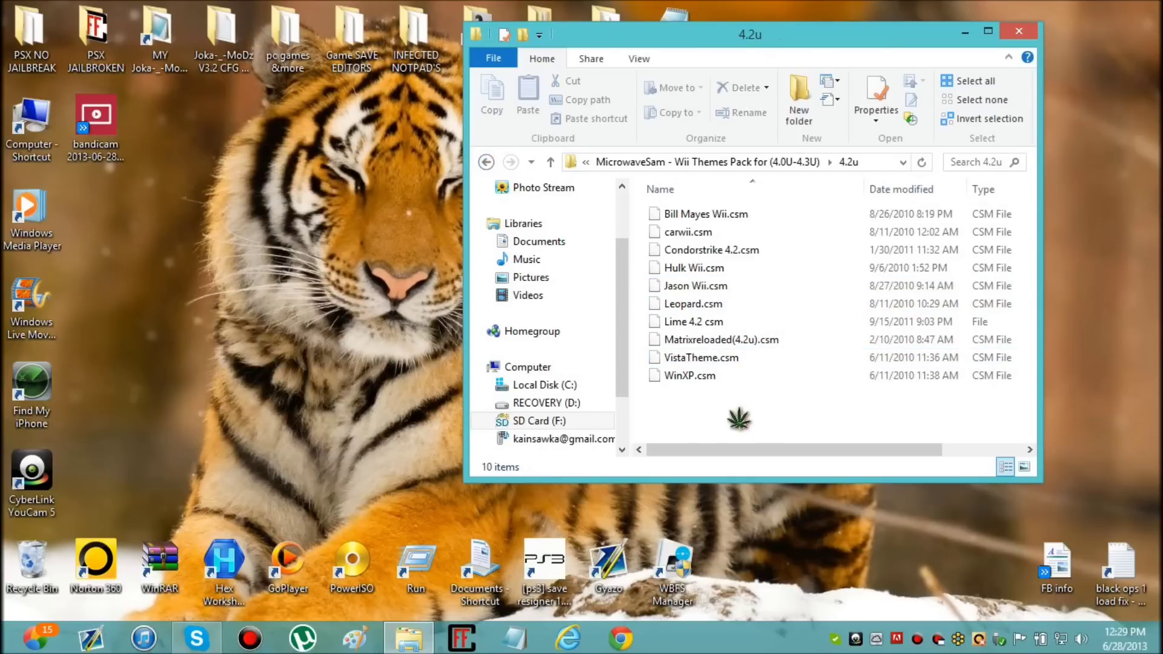
{"action": "mouse_move", "coordinate": [734, 407]}
{"action": "left_mouse_down"}
{"action": "mouse_move", "coordinate": [744, 298]}
{"action": "mouse_move", "coordinate": [751, 332]}
{"action": "mouse_move", "coordinate": [722, 400]}
{"action": "left_mouse_up"}
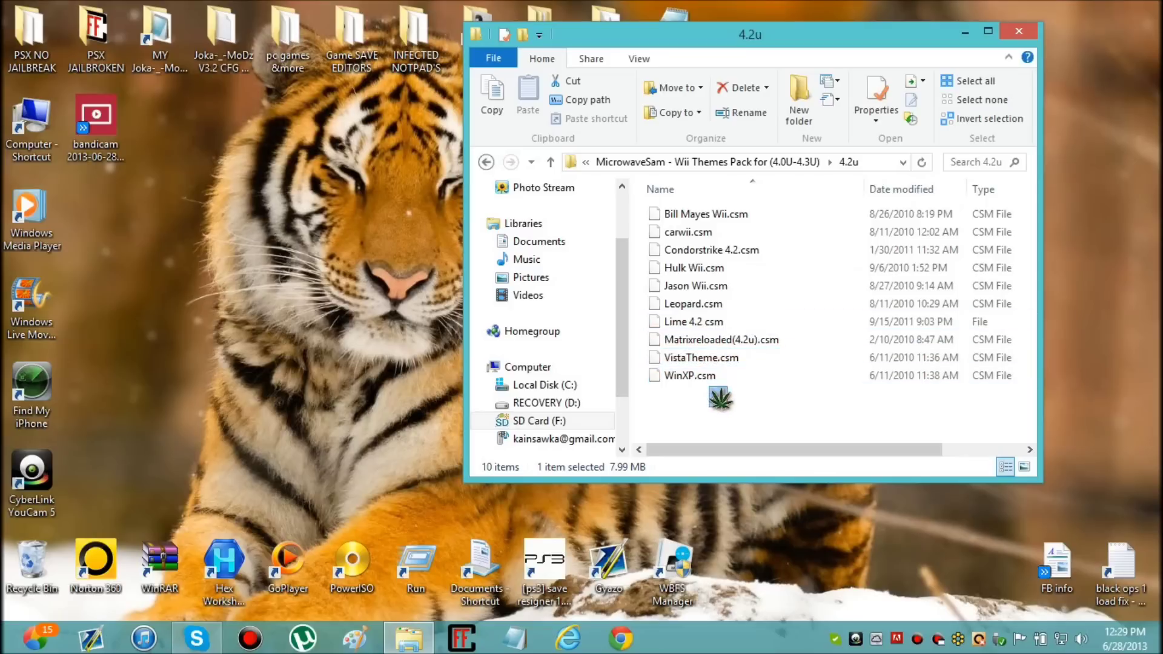
{"action": "left_click", "coordinate": [486, 162]}
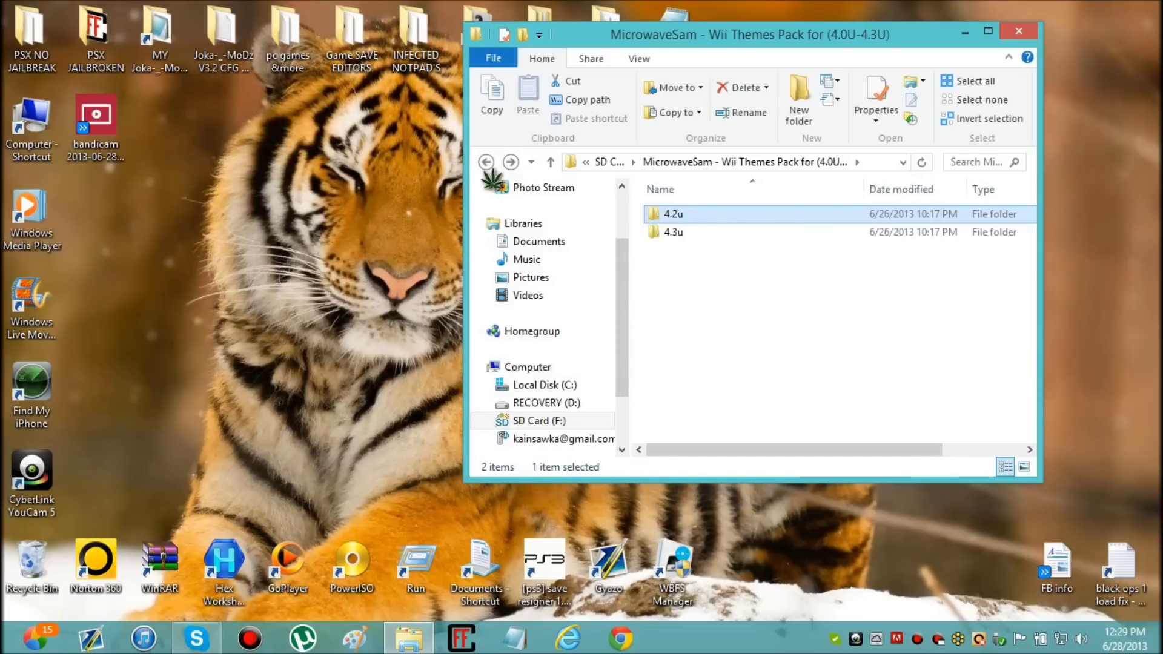
{"action": "left_click", "coordinate": [488, 163]}
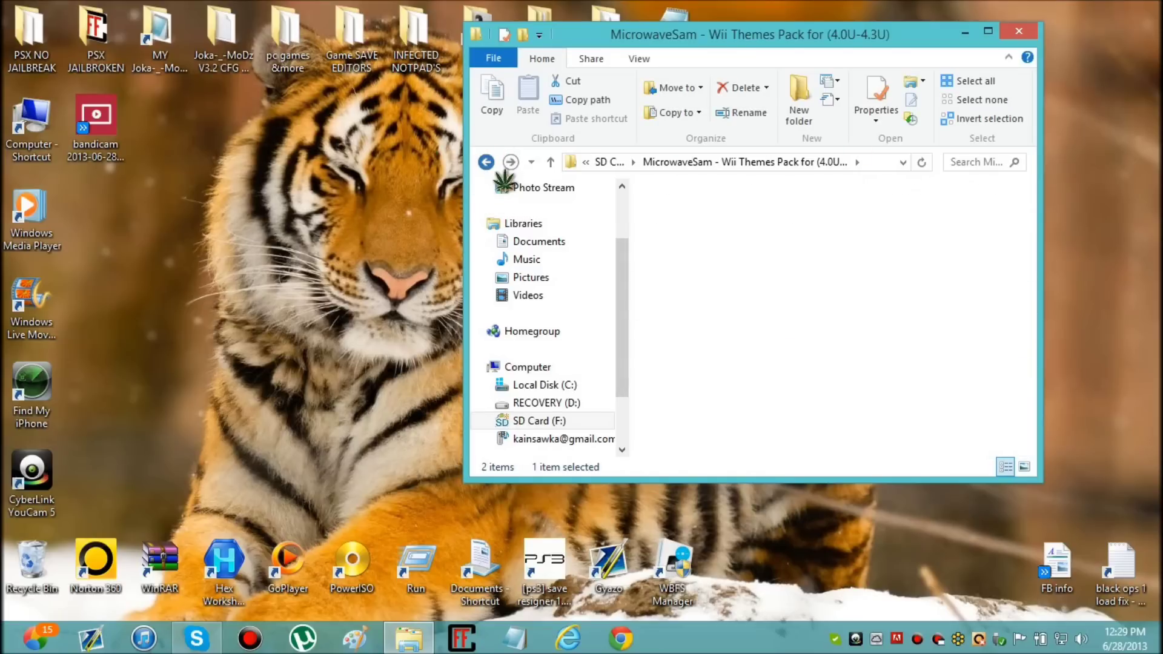
{"action": "left_click_drag", "start_coordinate": [712, 236], "coordinate": [718, 239]}
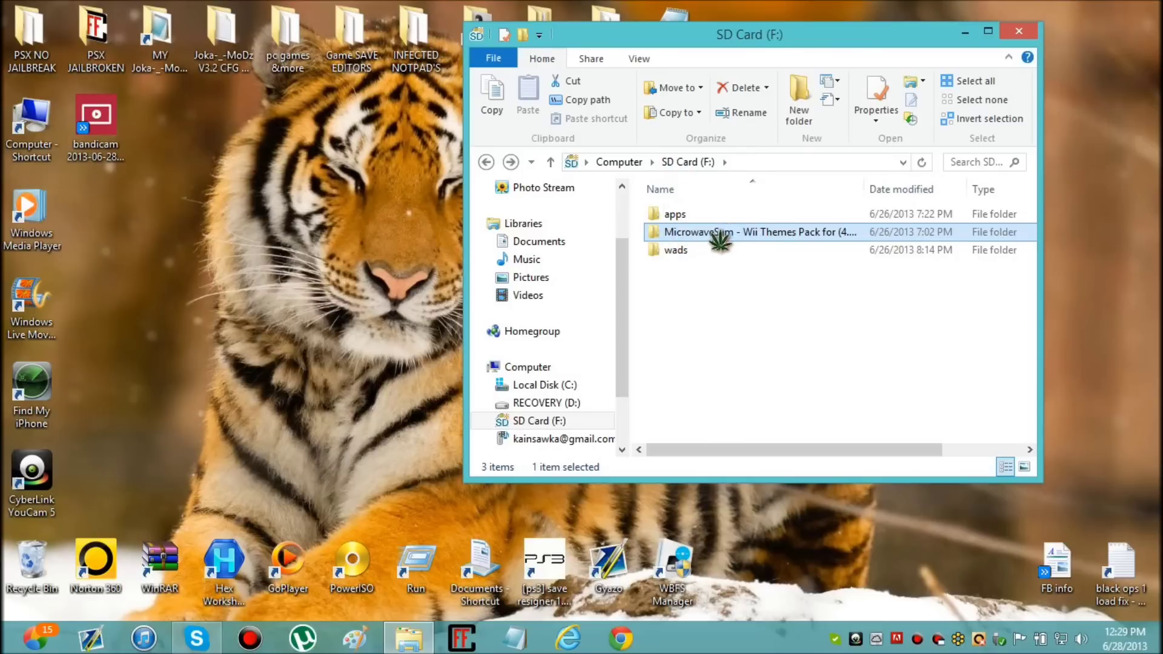
{"action": "left_click", "coordinate": [698, 288]}
Step: Review the apps folder's subfolders, return to the SD card root and close Explorer
{"action": "left_click", "coordinate": [679, 212]}
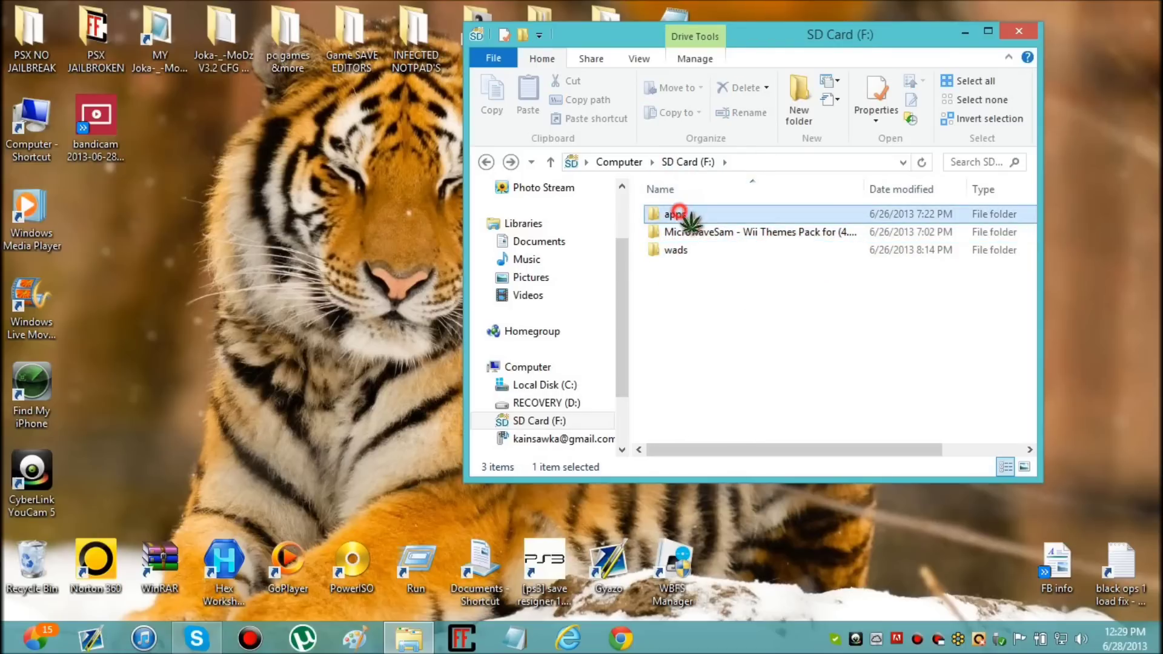
{"action": "double_click", "coordinate": [681, 215]}
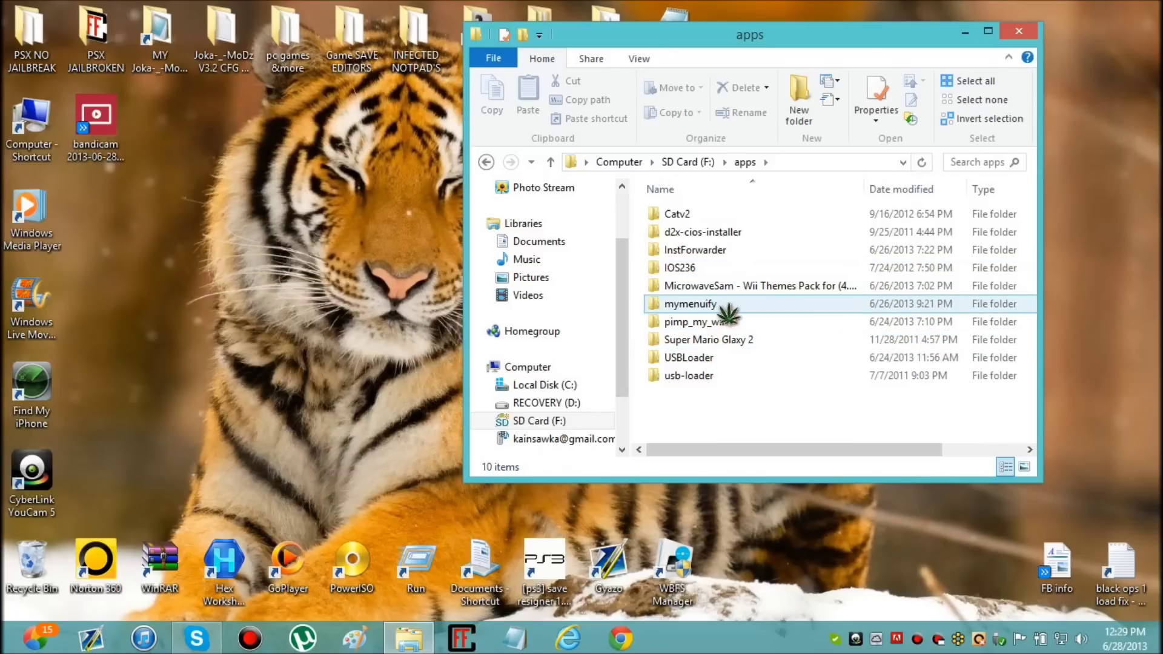
{"action": "mouse_move", "coordinate": [721, 309]}
{"action": "left_mouse_down"}
{"action": "mouse_move", "coordinate": [710, 287]}
{"action": "mouse_move", "coordinate": [704, 309]}
{"action": "left_mouse_up"}
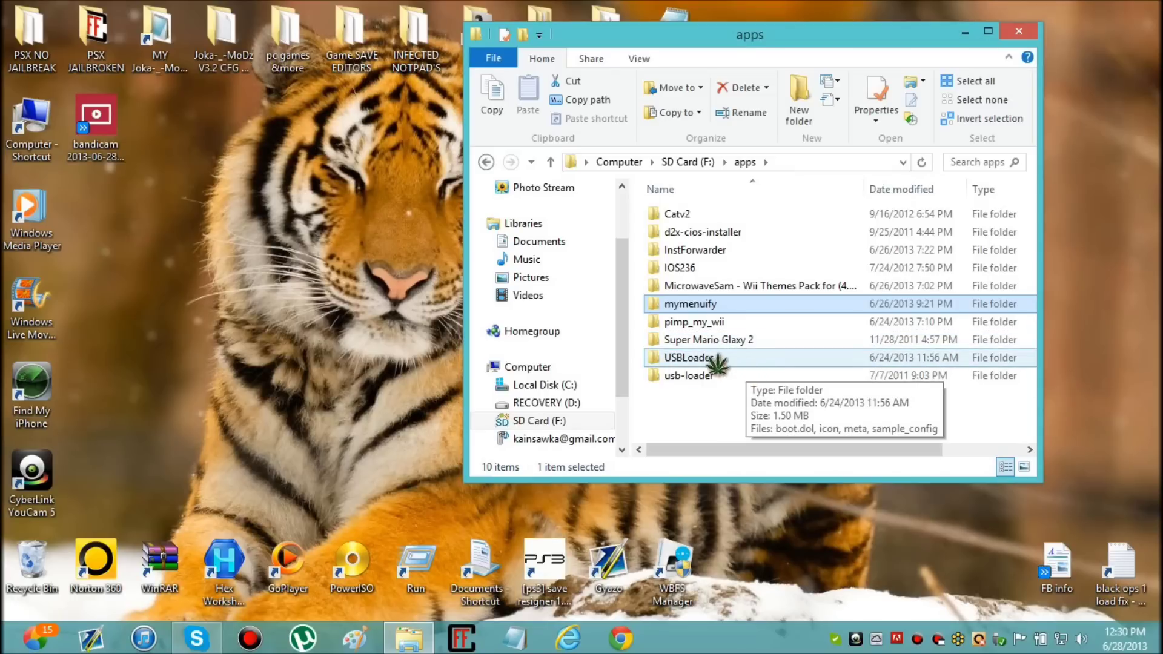
{"action": "left_click_drag", "start_coordinate": [709, 343], "coordinate": [715, 349]}
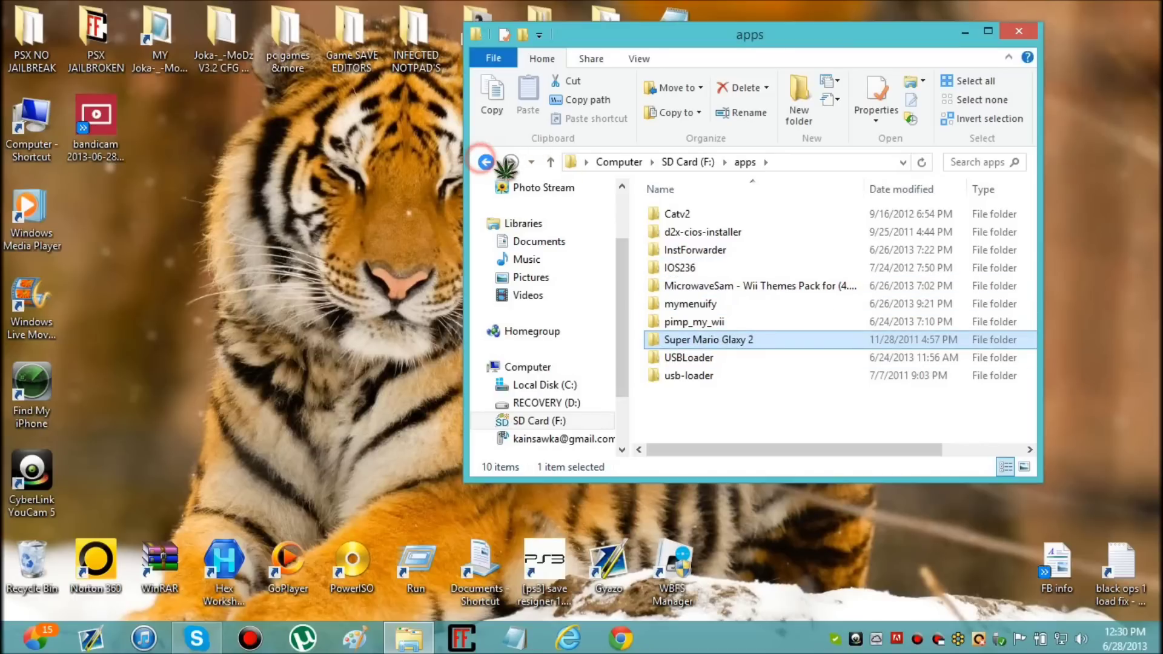
{"action": "left_click", "coordinate": [484, 162]}
{"action": "left_click", "coordinate": [1019, 33]}
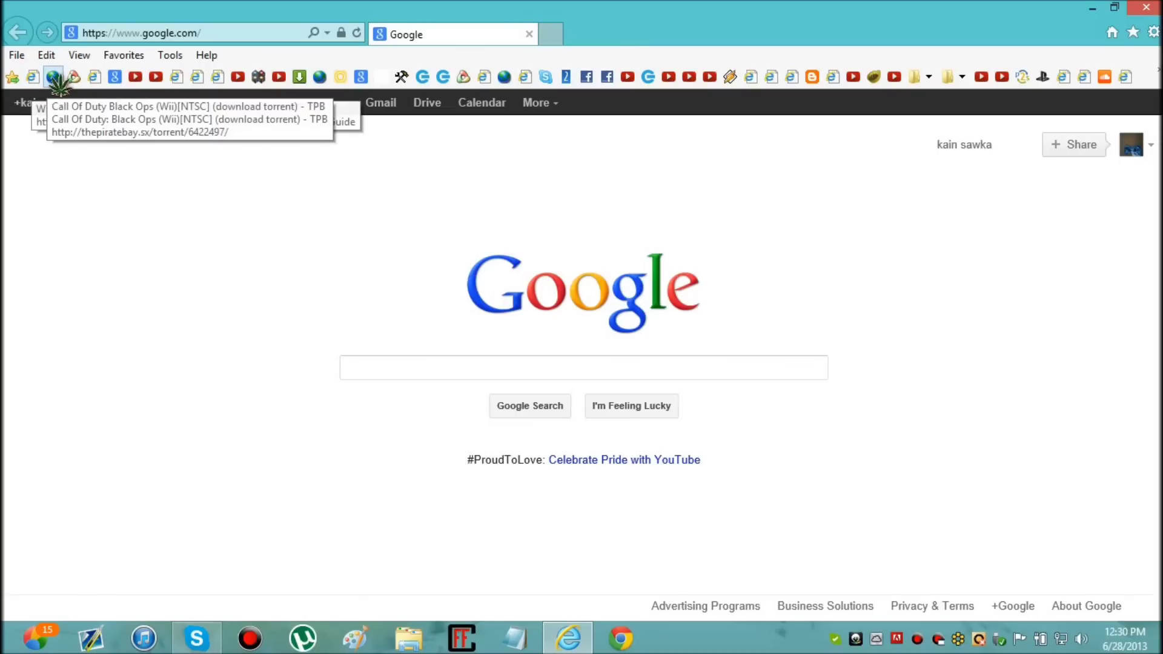
Step: Open the Spiffy360 Wii Theme Depository website
{"action": "left_click", "coordinate": [100, 76]}
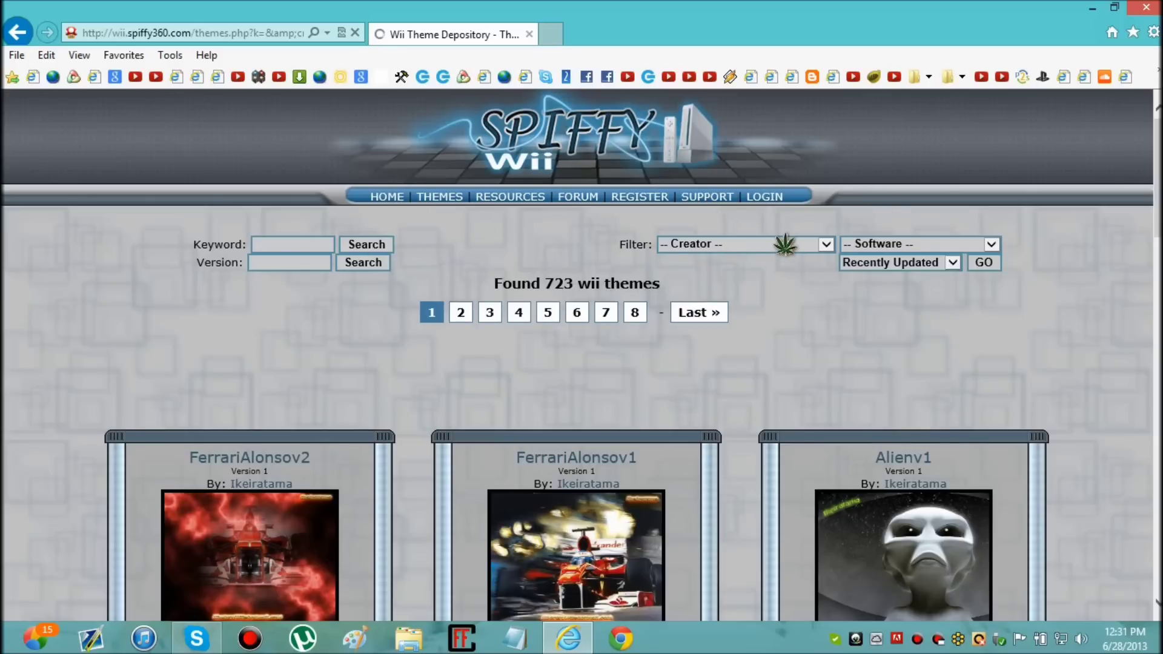
Step: Sort themes by Most Downloaded and filter Software to Homebrew Channel, applying with GO
{"action": "left_click", "coordinate": [827, 244]}
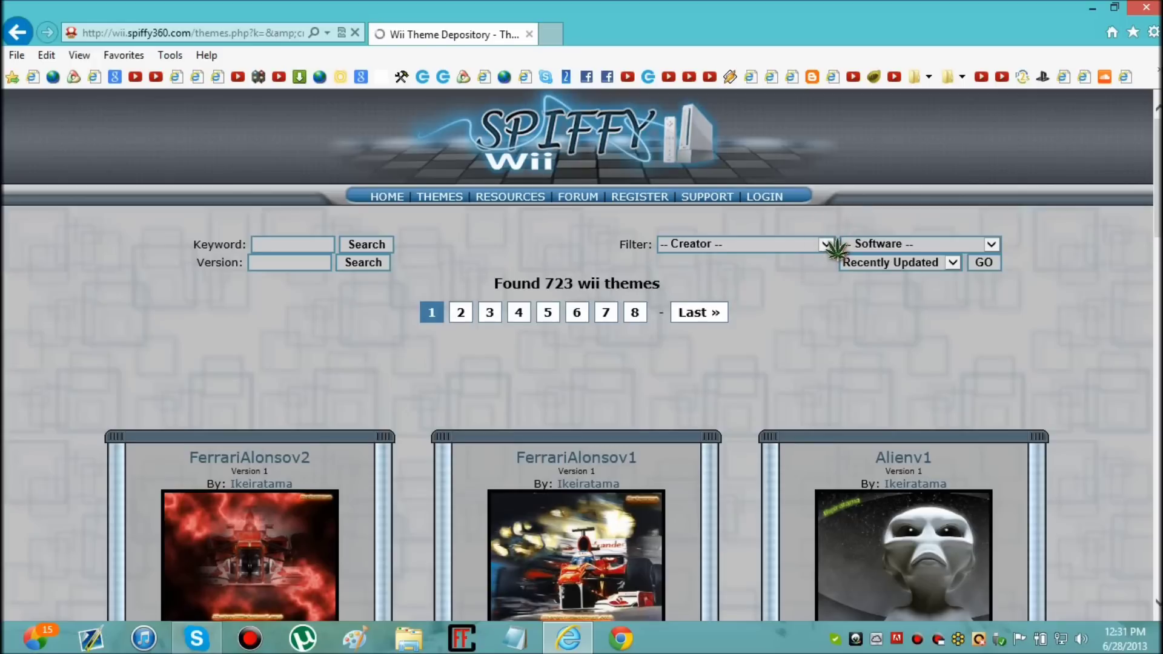
{"action": "left_click", "coordinate": [991, 244]}
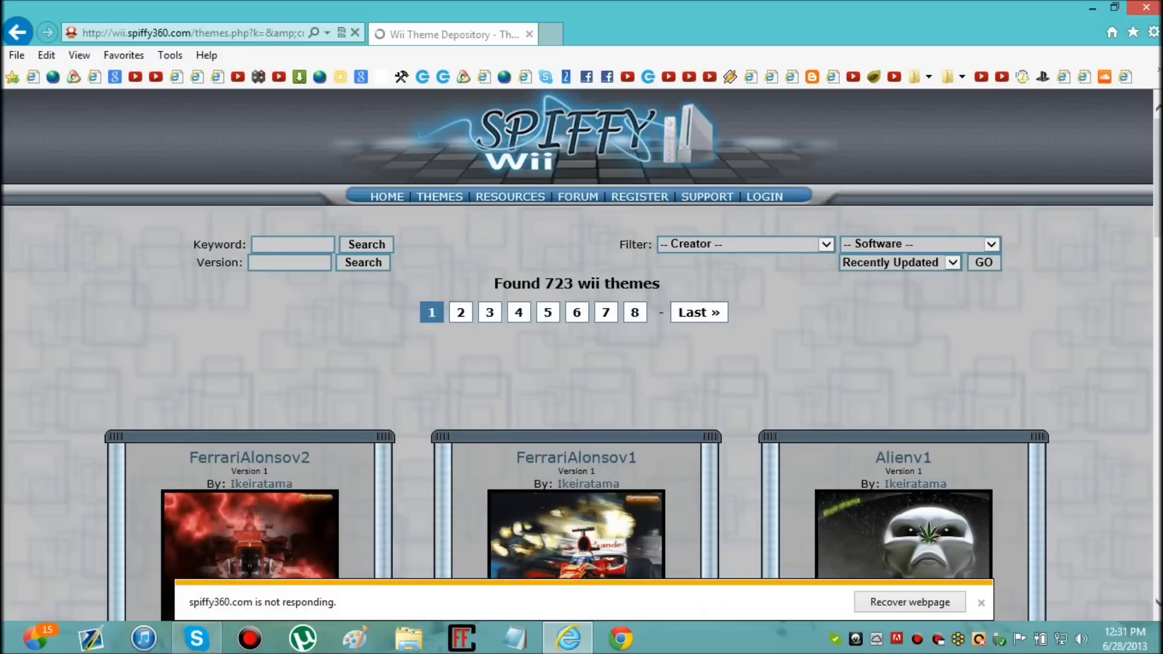
{"action": "left_click", "coordinate": [926, 602]}
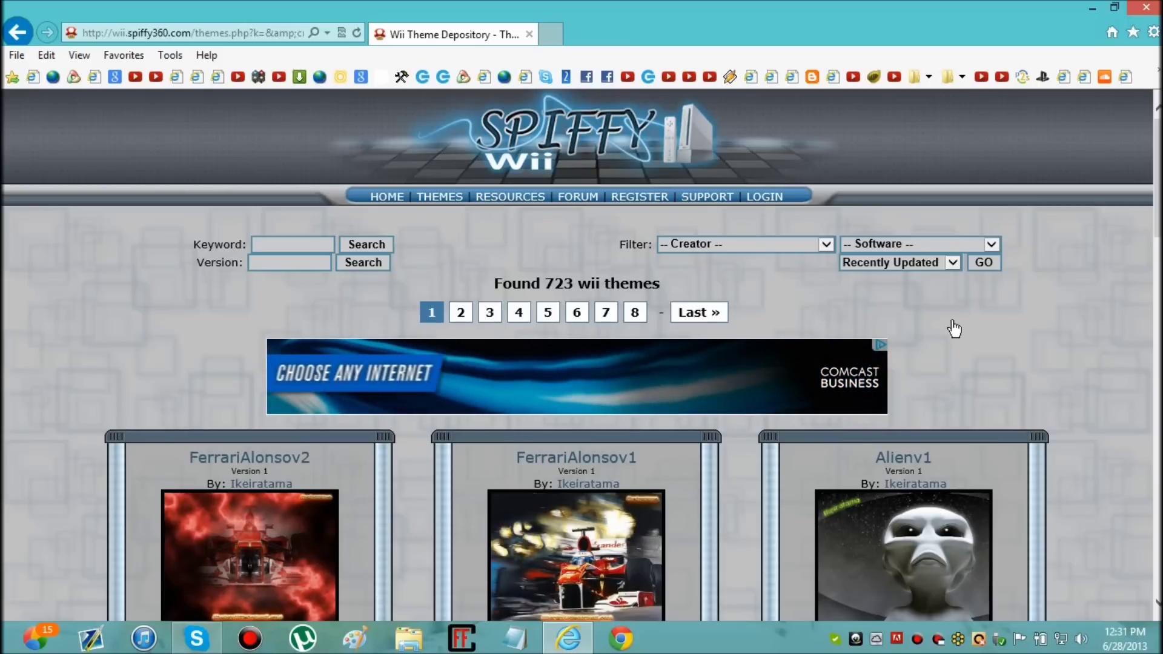
{"action": "left_click", "coordinate": [953, 262]}
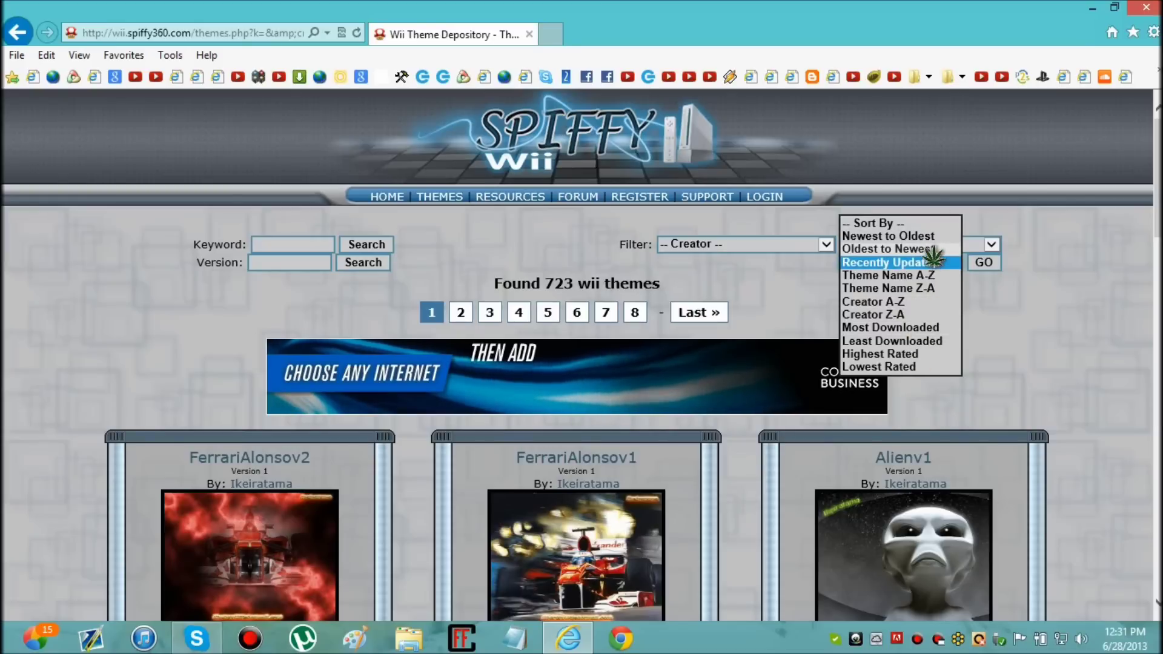
{"action": "left_click", "coordinate": [901, 328]}
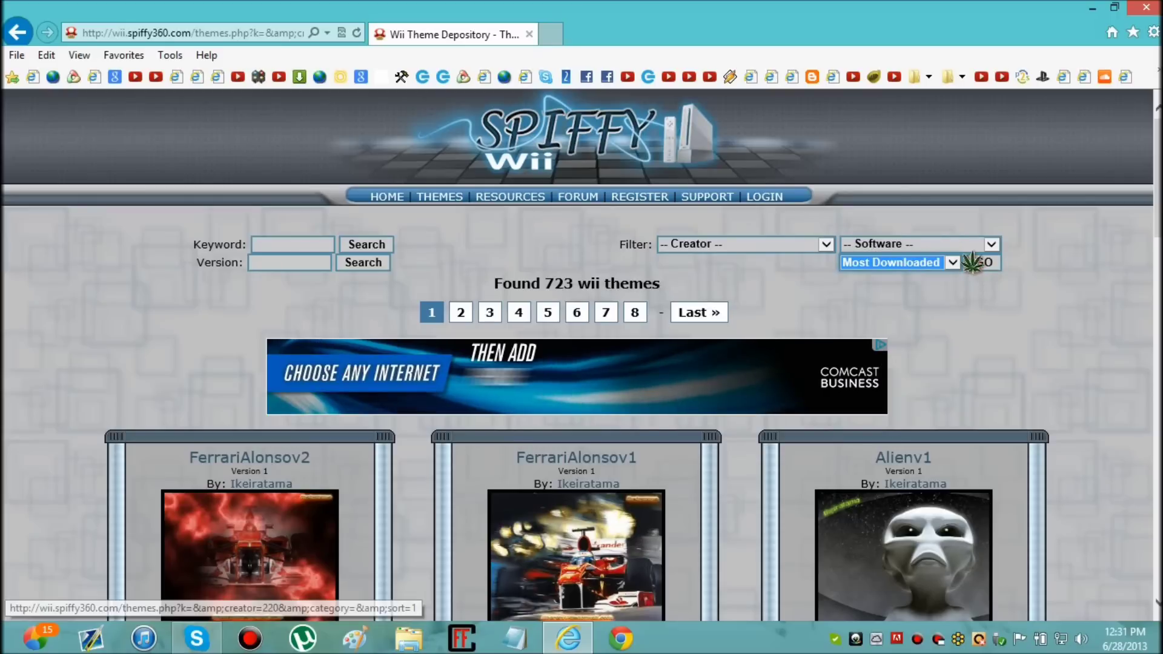
{"action": "left_click", "coordinate": [990, 244]}
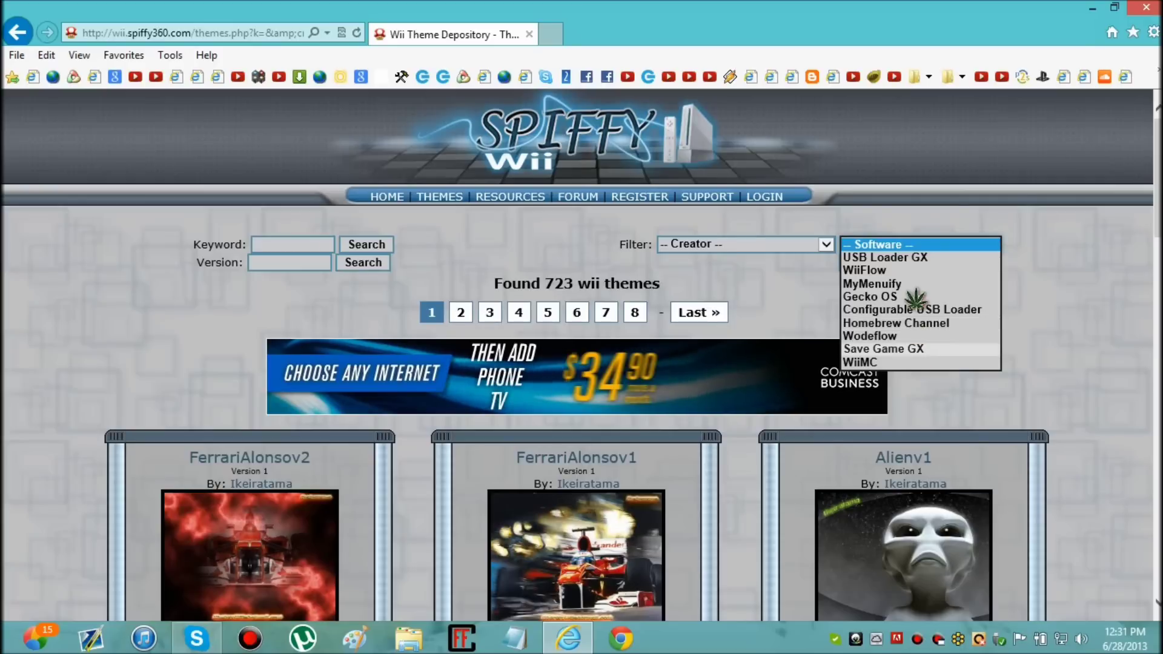
{"action": "left_click", "coordinate": [910, 324]}
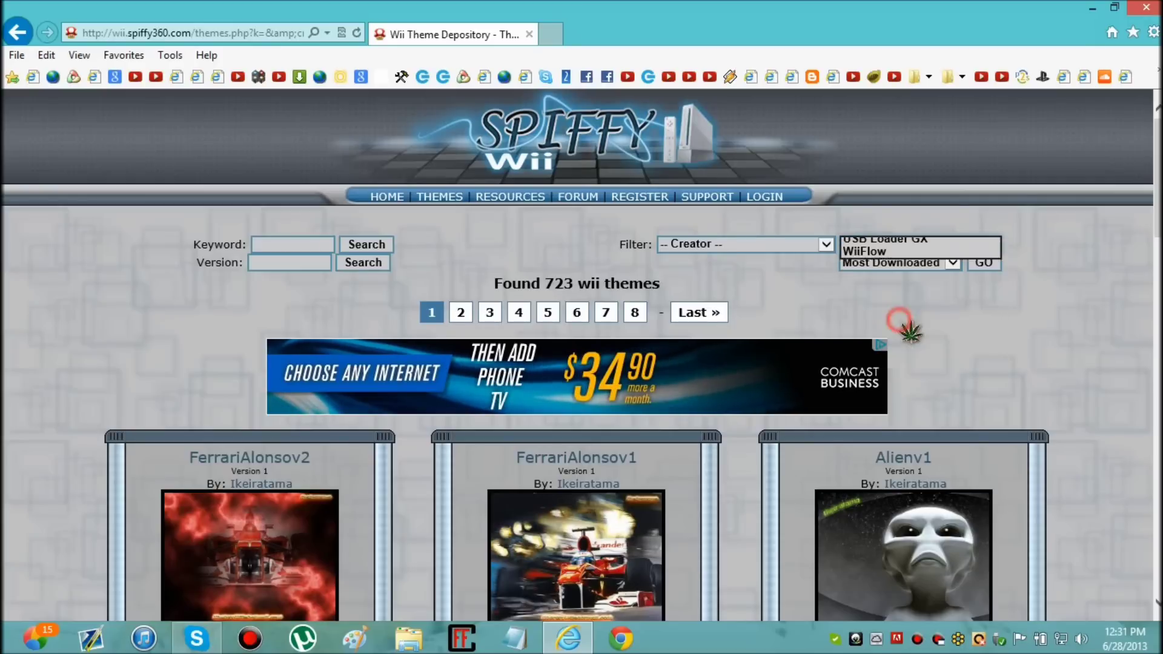
{"action": "left_click", "coordinate": [984, 264]}
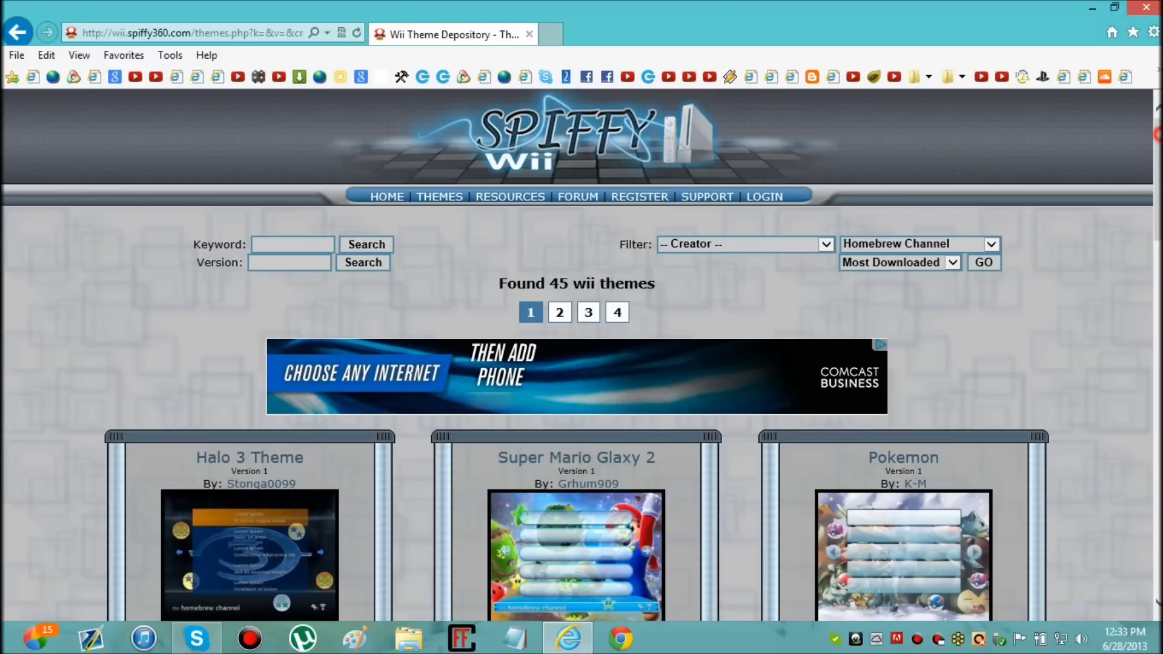
Step: Scroll to the HBC Black Ops theme and download hbcblackops.zip
{"action": "scroll", "coordinate": [582, 355], "scroll_direction": "down", "scroll_amount": 2}
{"action": "scroll", "coordinate": [1151, 259], "scroll_direction": "down", "scroll_amount": 4}
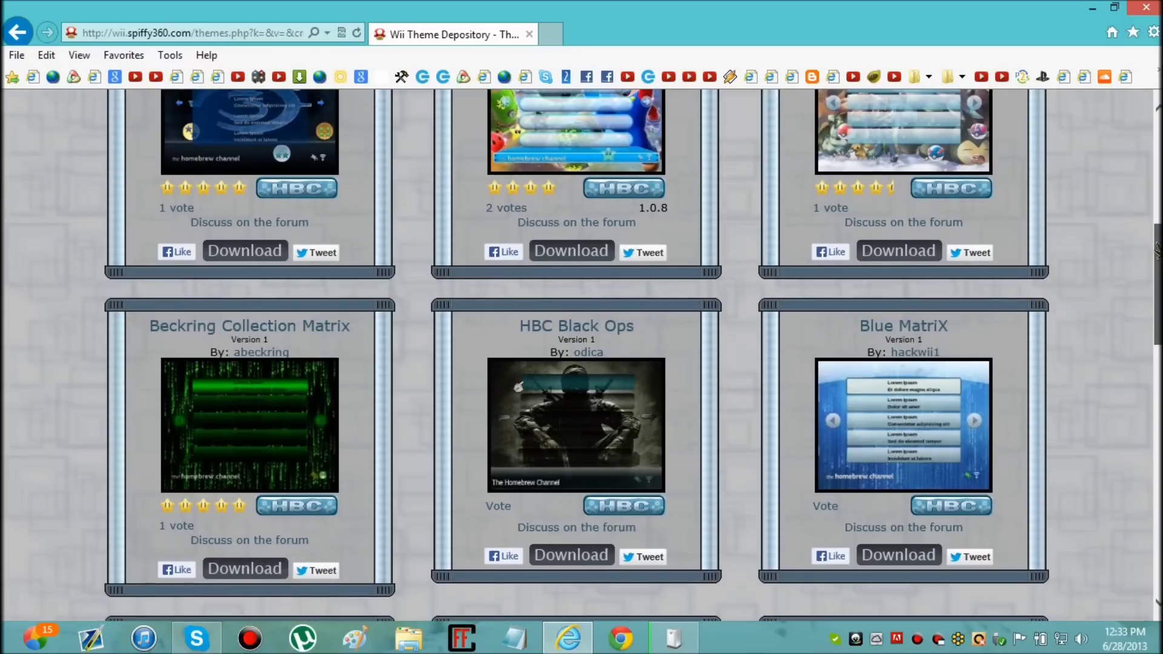
{"action": "scroll", "coordinate": [1151, 260], "scroll_direction": "down", "scroll_amount": 1}
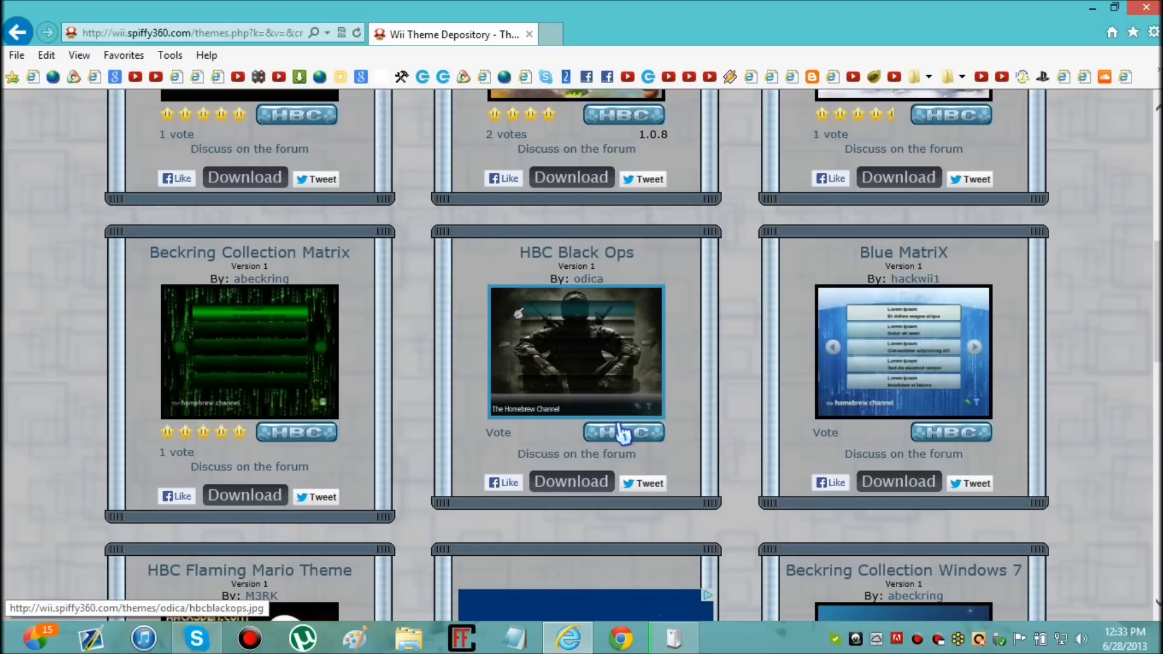
{"action": "left_click", "coordinate": [574, 487]}
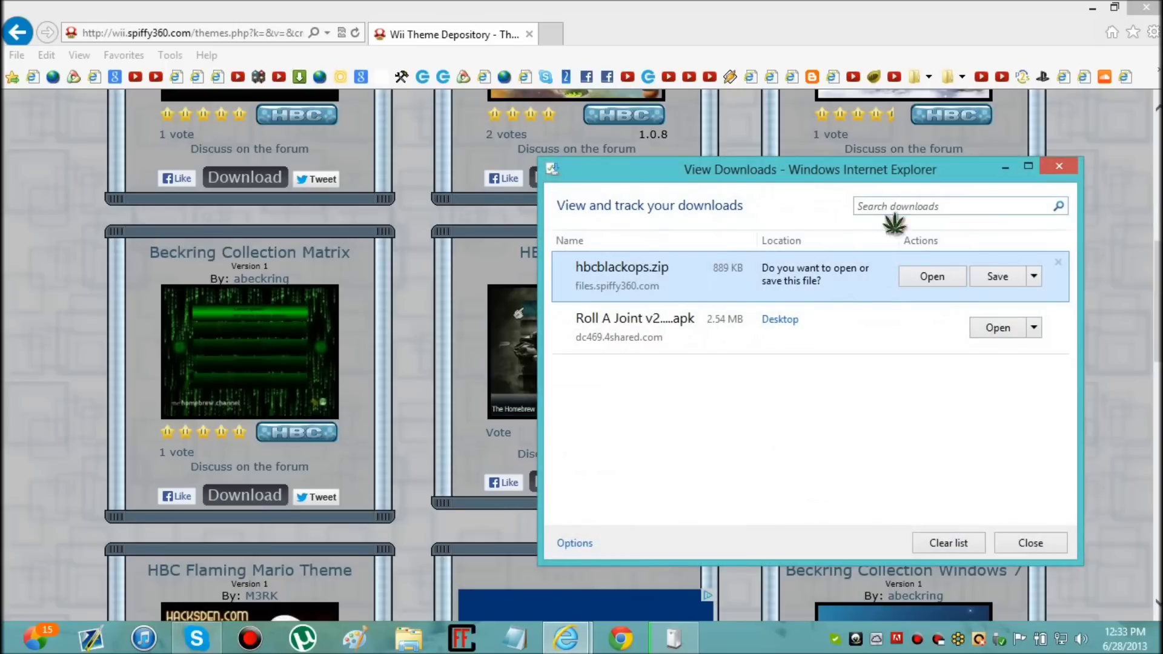
Step: Save hbcblackops.zip, clear the View Downloads list, and scroll down to Bitter Purple Pill
{"action": "left_click", "coordinate": [1058, 314]}
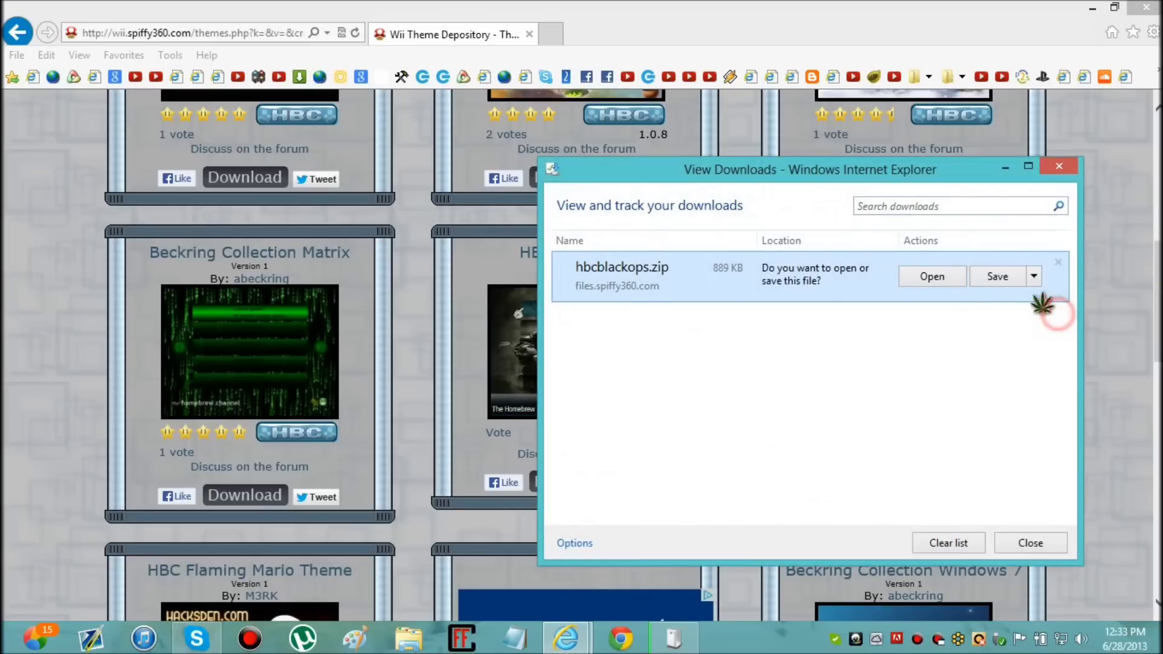
{"action": "left_click", "coordinate": [997, 280]}
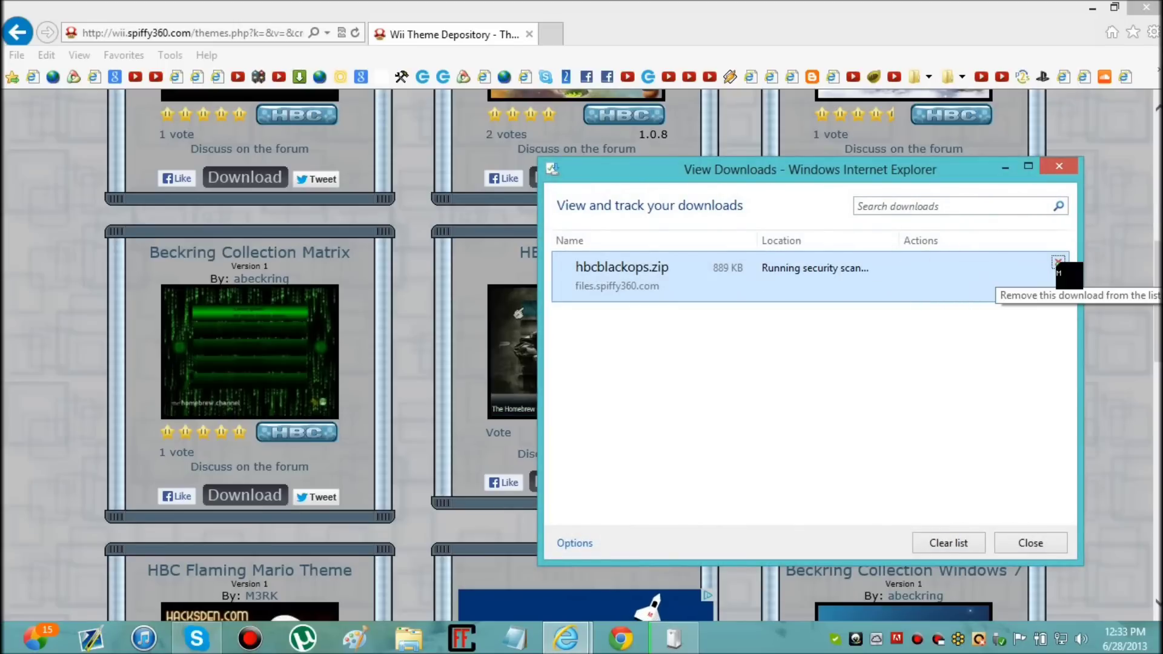
{"action": "left_click", "coordinate": [1059, 263]}
{"action": "left_click", "coordinate": [1058, 167]}
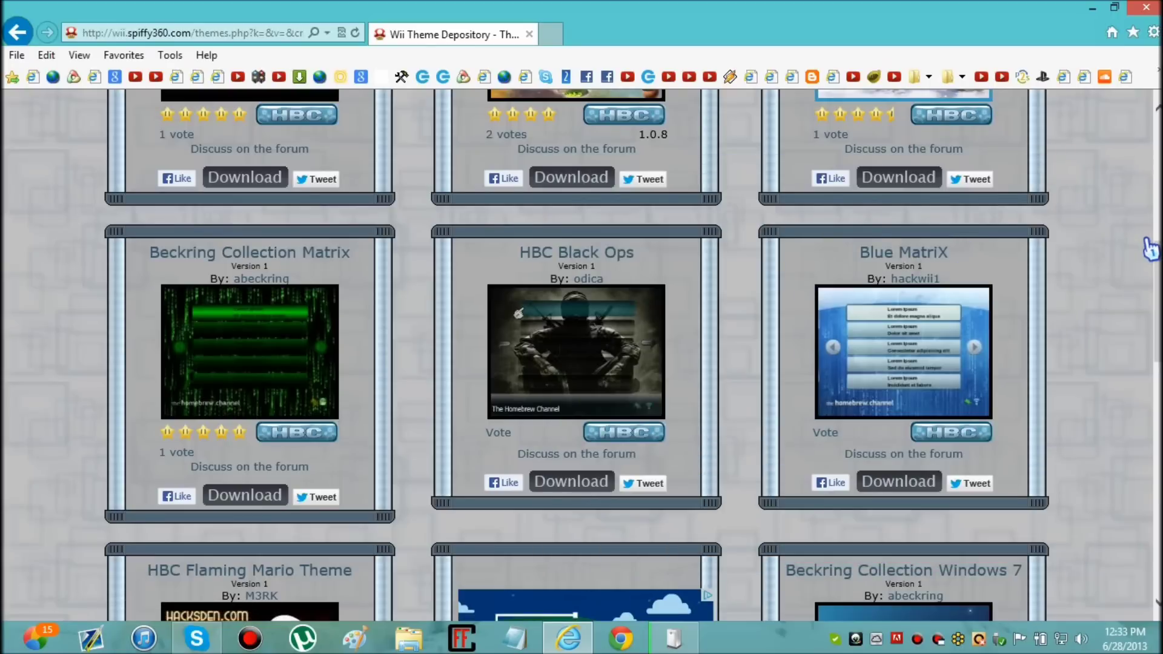
{"action": "scroll", "coordinate": [1122, 418], "scroll_direction": "down", "scroll_amount": 2}
{"action": "scroll", "coordinate": [1121, 418], "scroll_direction": "down", "scroll_amount": 2}
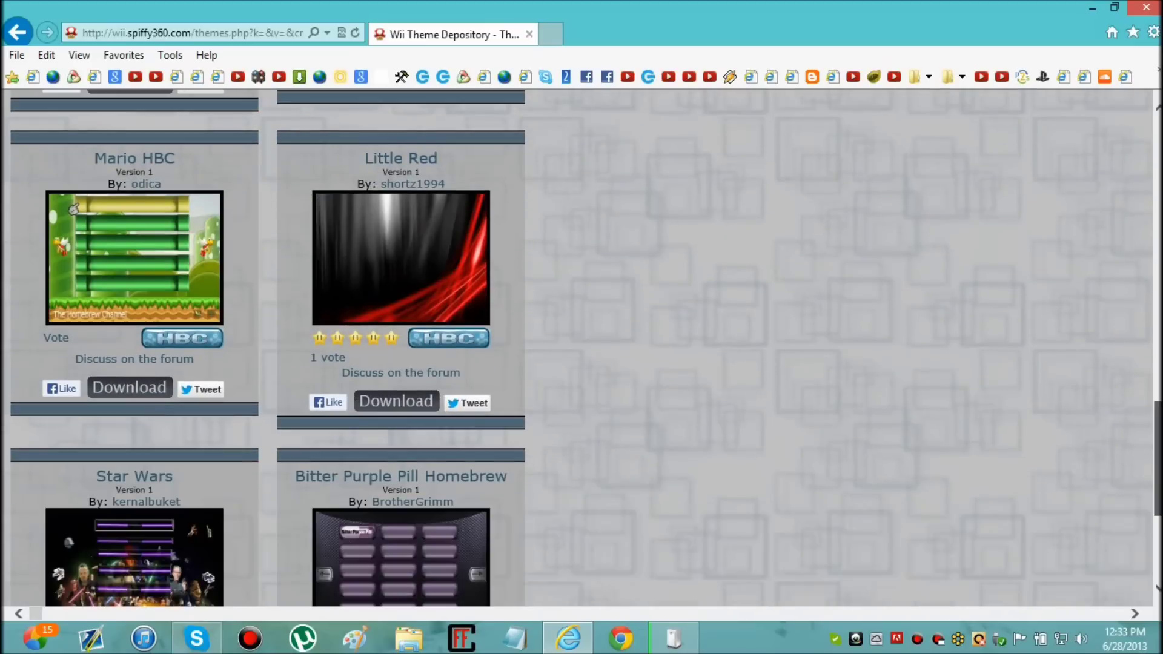
{"action": "scroll", "coordinate": [1122, 418], "scroll_direction": "down", "scroll_amount": 4}
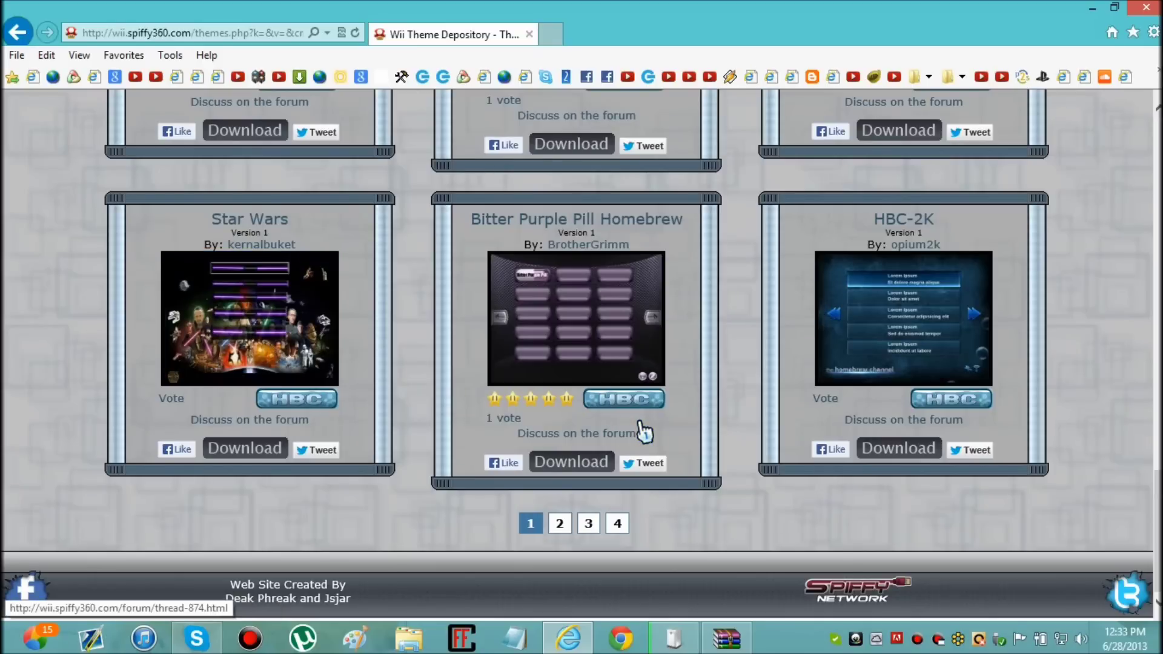
Step: Download the Bitter Purple Pill Homebrew zip, open it in WinRAR, then minimize WinRAR
{"action": "left_click", "coordinate": [605, 458]}
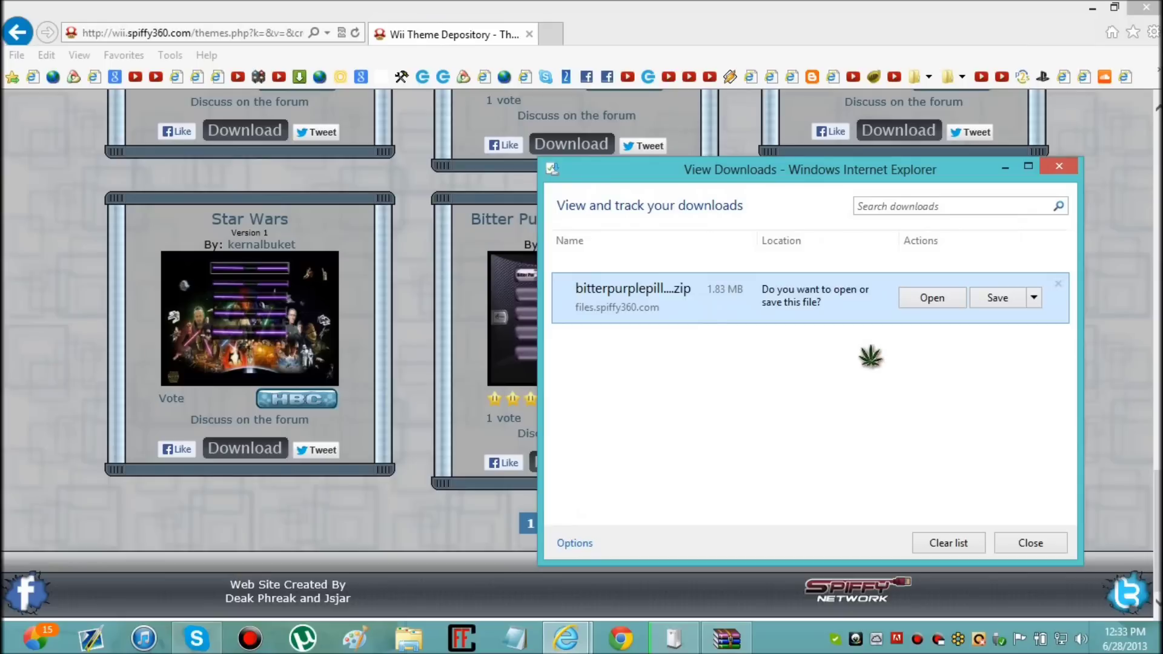
{"action": "left_click", "coordinate": [932, 298]}
{"action": "left_click", "coordinate": [1058, 284]}
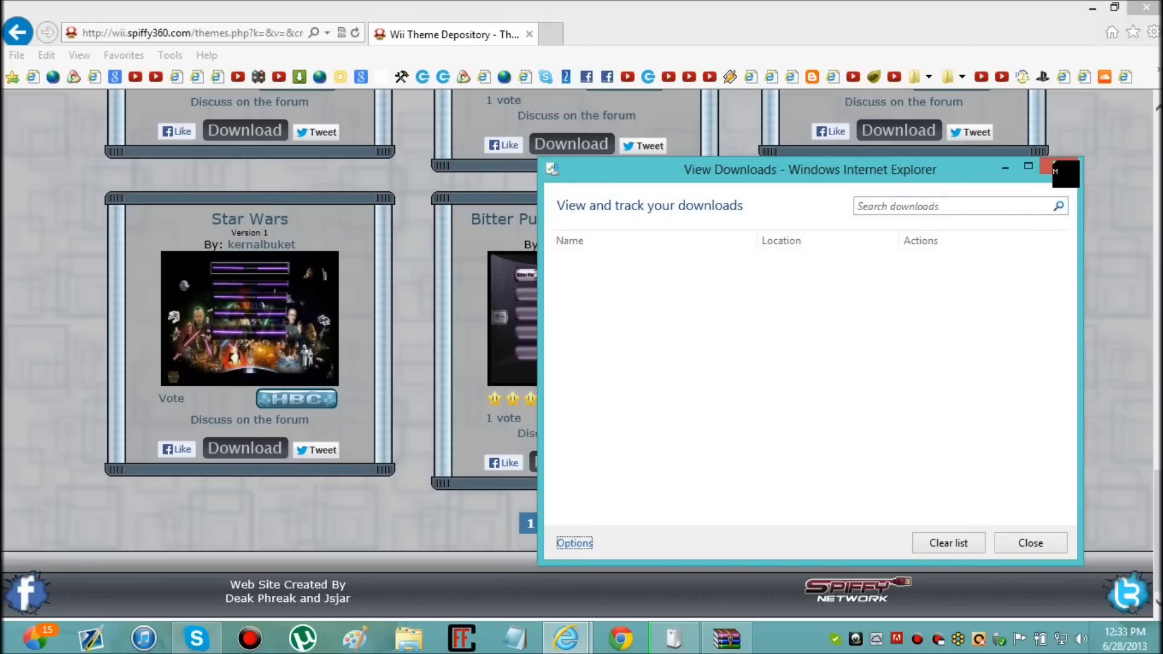
{"action": "left_click", "coordinate": [1059, 166]}
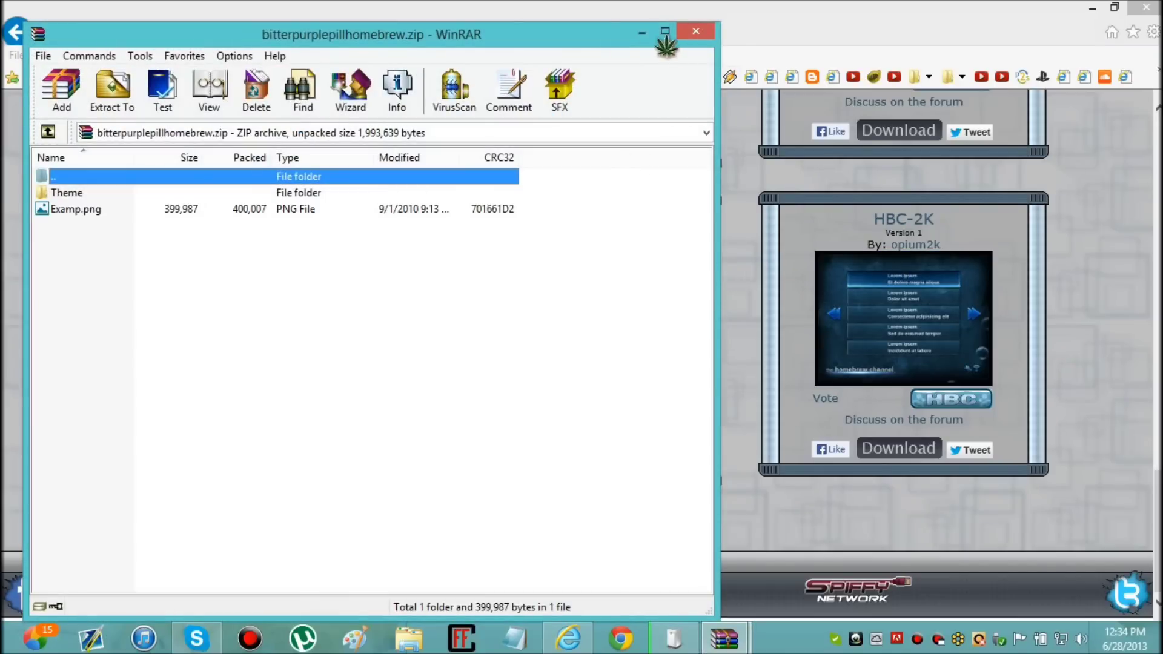
{"action": "left_click", "coordinate": [643, 33]}
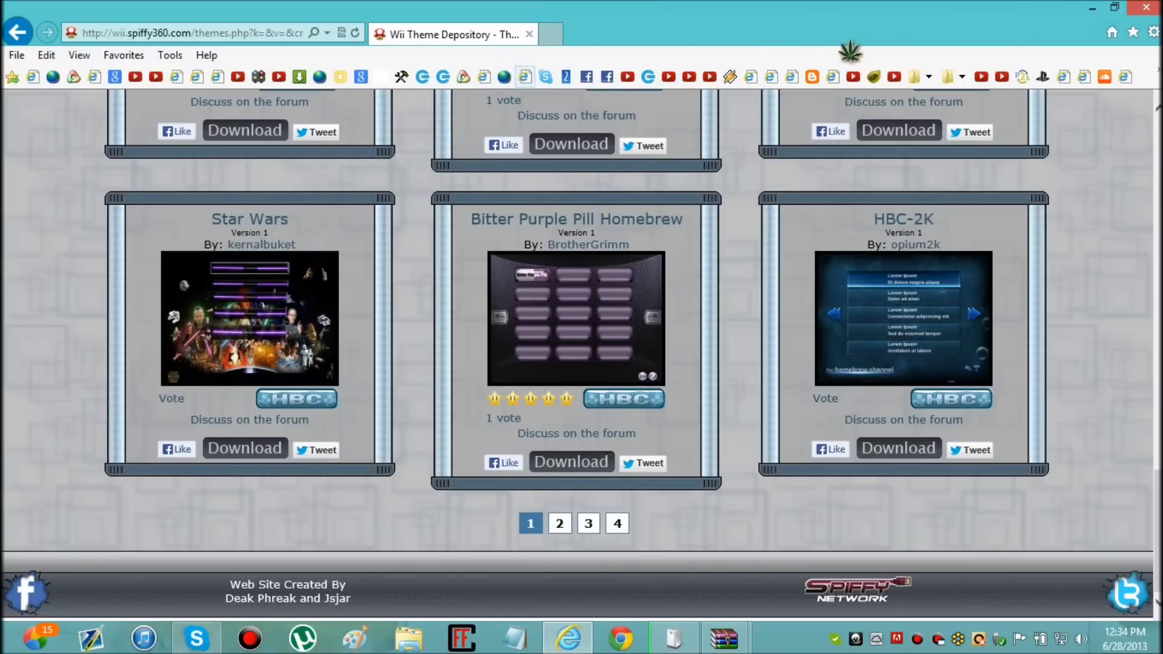
Step: Close the browser and drag the C.O.D folder out of hbcblackops.zip
{"action": "left_click", "coordinate": [1146, 8]}
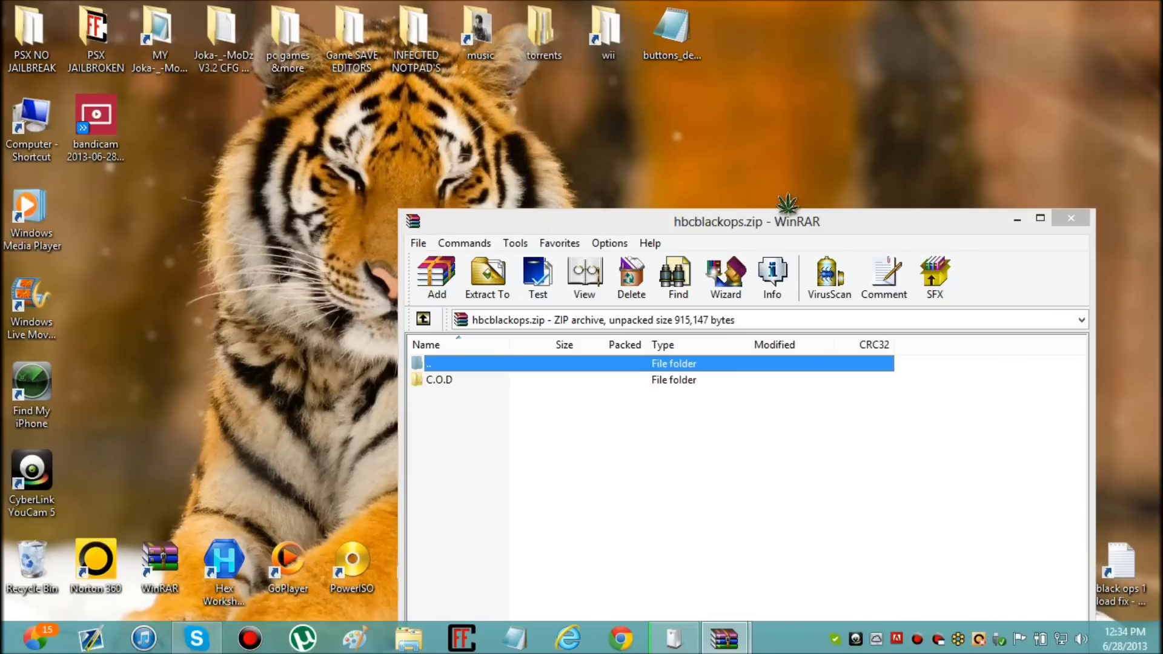
{"action": "left_click_drag", "start_coordinate": [812, 224], "coordinate": [935, 82]}
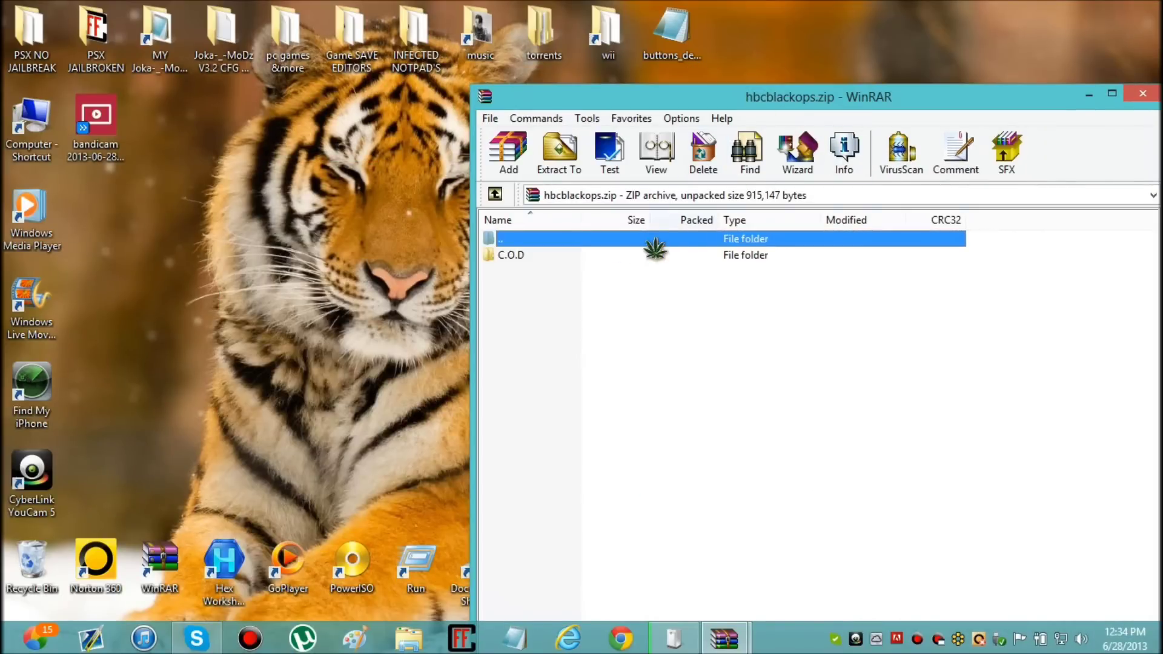
{"action": "left_click", "coordinate": [603, 251]}
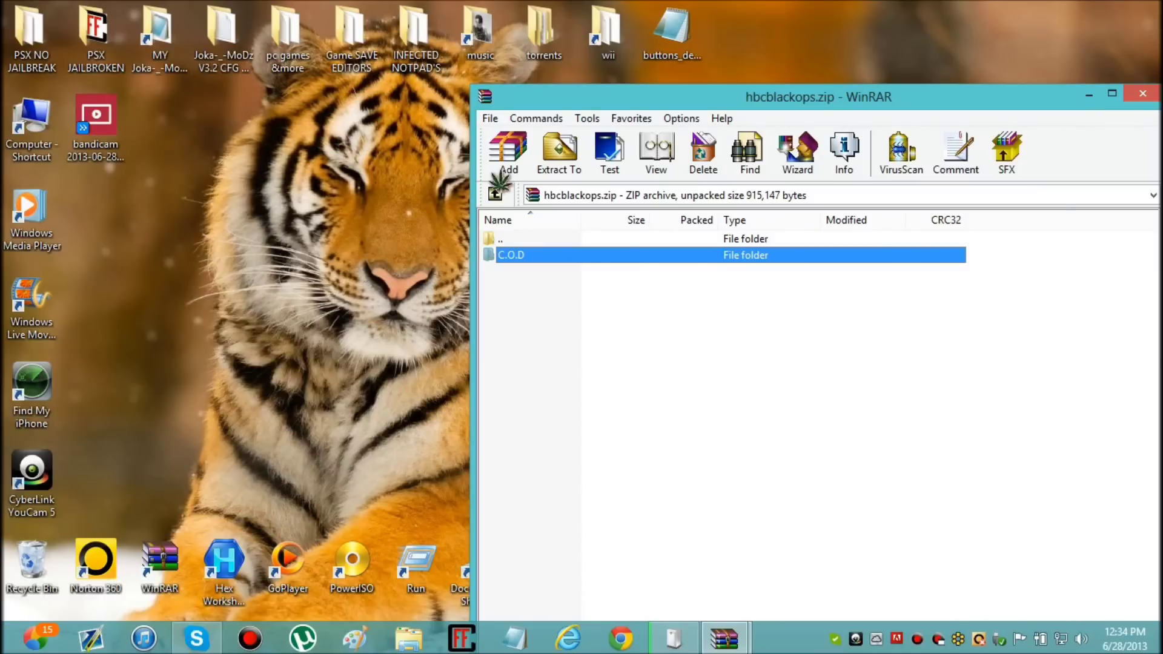
{"action": "left_click_drag", "start_coordinate": [614, 255], "coordinate": [582, 267]}
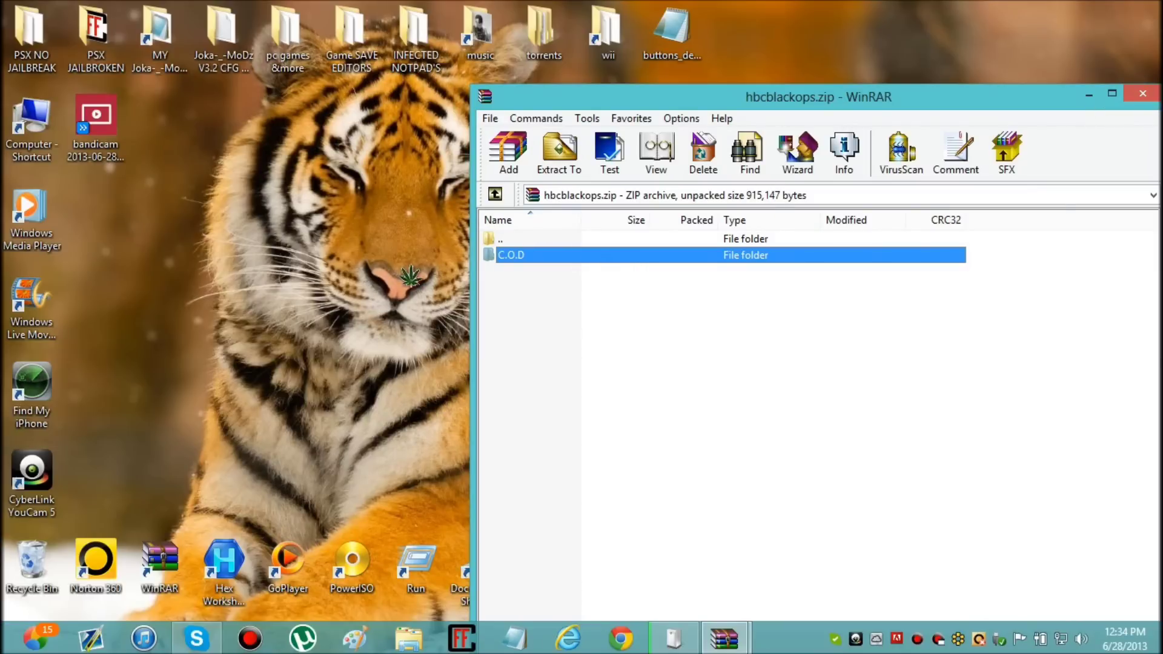
Step: Move the hbcblackops window aside and show taskbar previews of both open archives
{"action": "left_click_drag", "start_coordinate": [759, 104], "coordinate": [870, 203]}
{"action": "left_click_drag", "start_coordinate": [721, 630], "coordinate": [688, 563]}
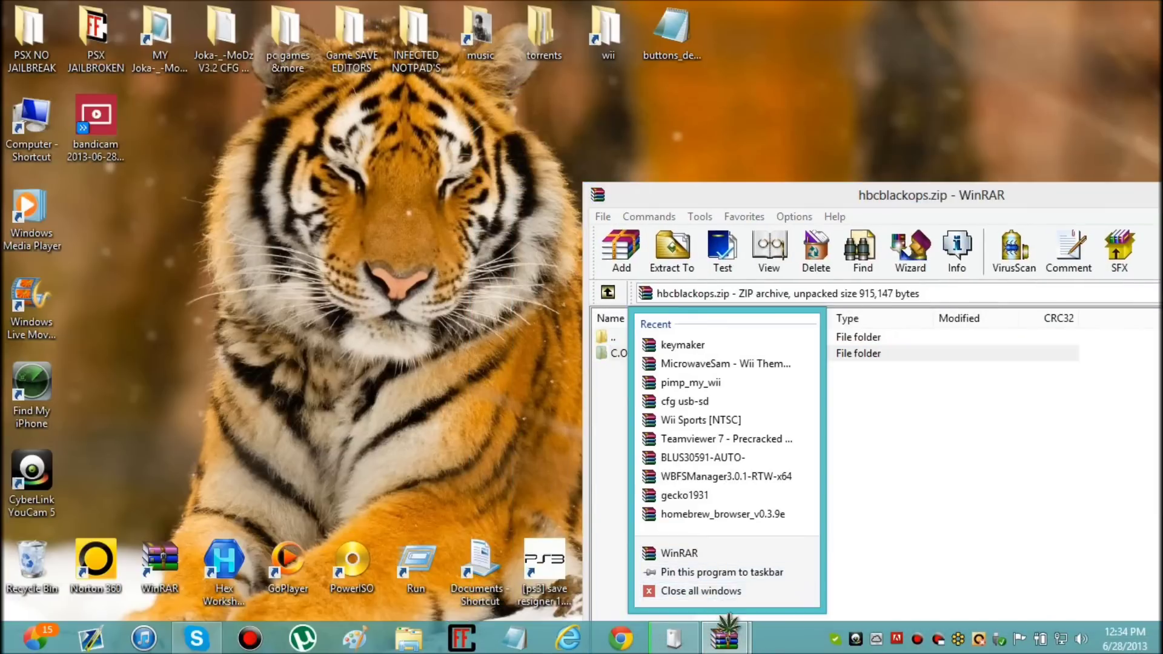
{"action": "left_click", "coordinate": [730, 635]}
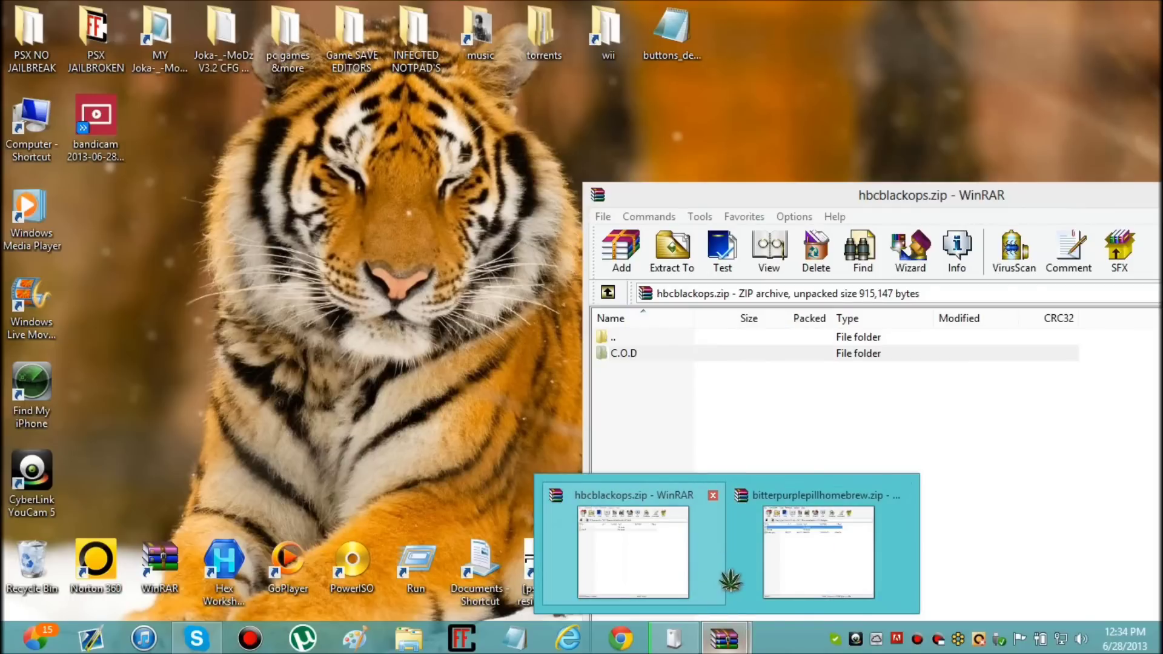
Step: Extract Theme and Examp.png from bitterpurplepillhomebrew.zip to the desktop, then close it
{"action": "left_click", "coordinate": [766, 565]}
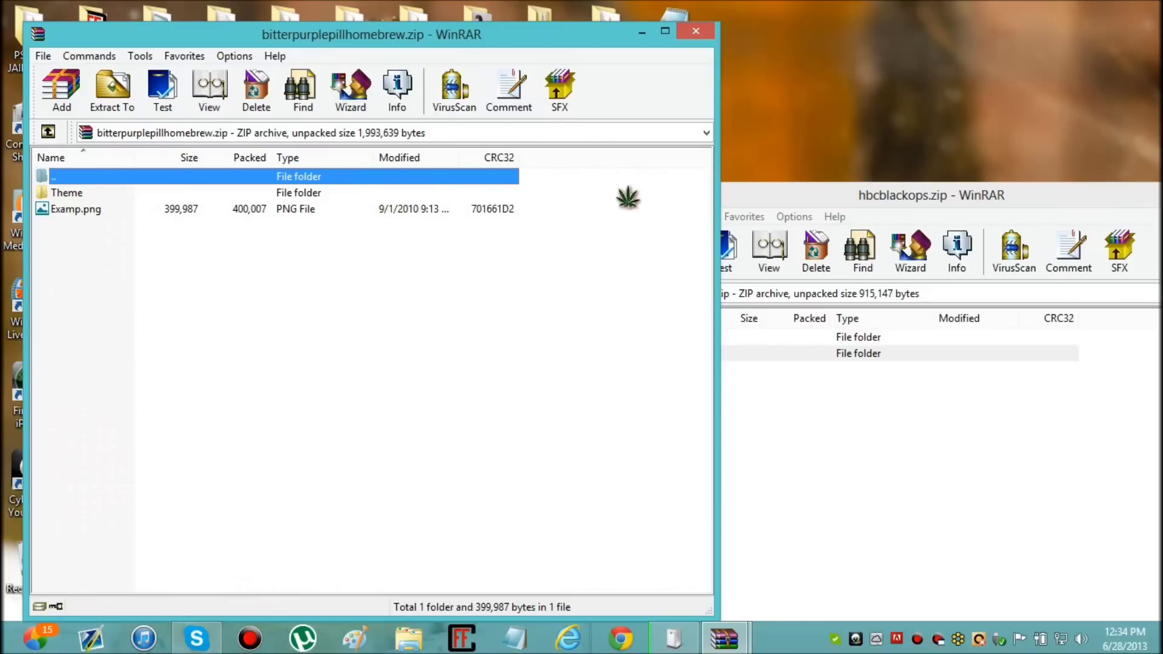
{"action": "left_click_drag", "start_coordinate": [533, 36], "coordinate": [976, 156]}
{"action": "left_click_drag", "start_coordinate": [469, 370], "coordinate": [424, 343]}
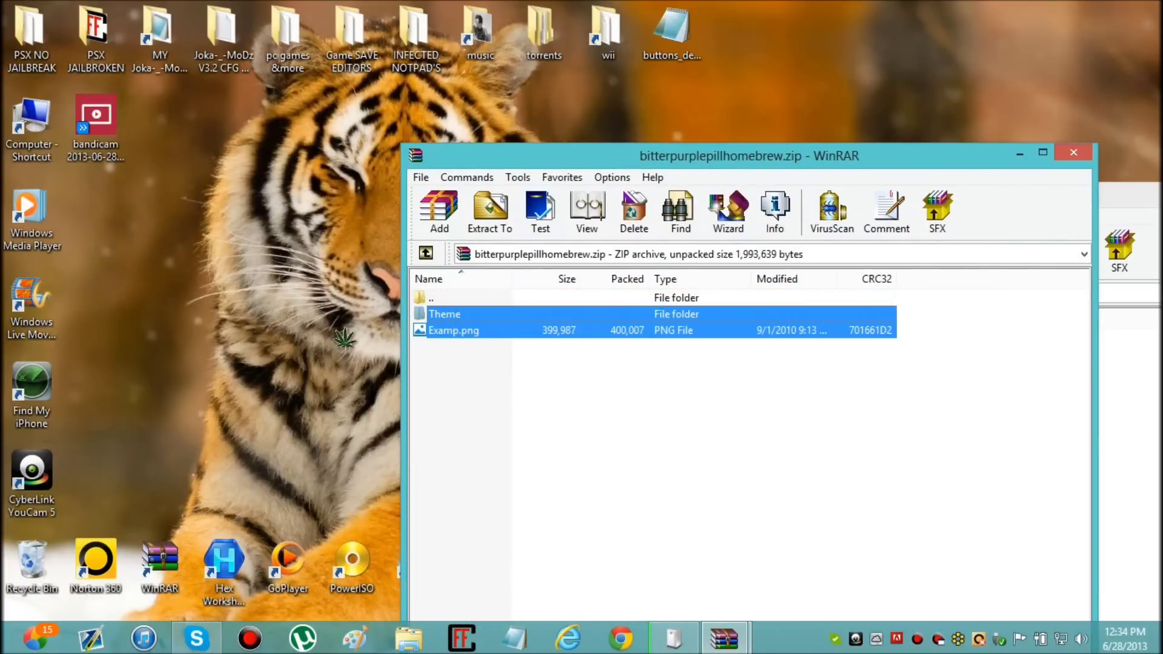
{"action": "mouse_move", "coordinate": [344, 338]}
{"action": "left_mouse_down"}
{"action": "mouse_move", "coordinate": [463, 348]}
{"action": "mouse_move", "coordinate": [357, 340]}
{"action": "left_mouse_up"}
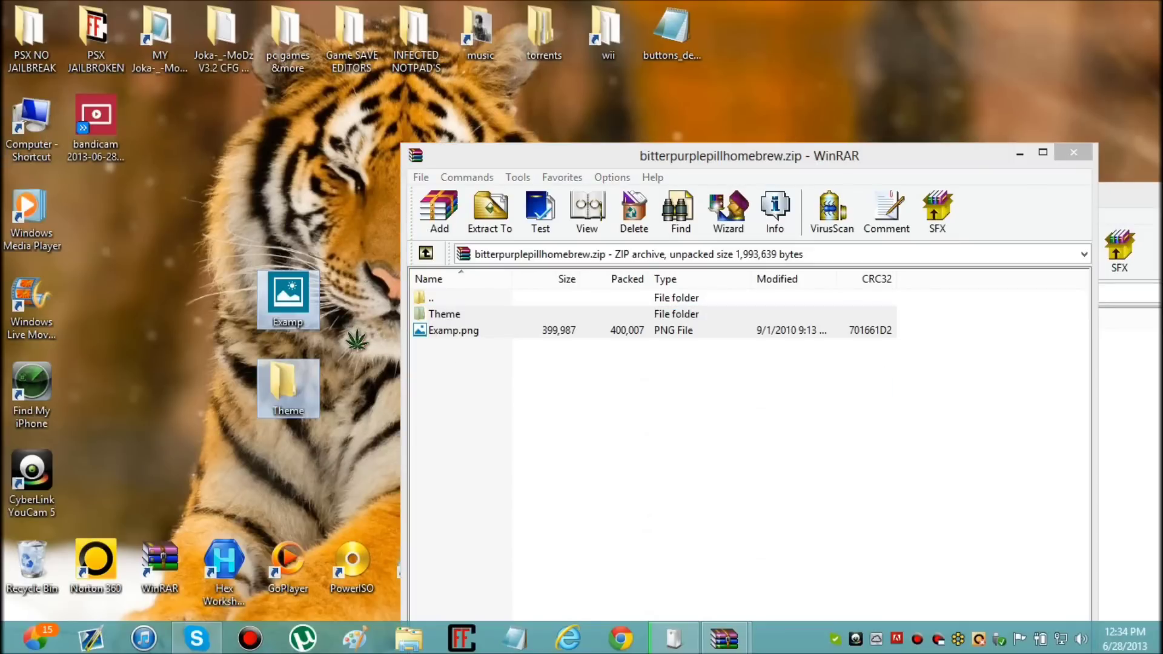
{"action": "left_click", "coordinate": [1055, 140]}
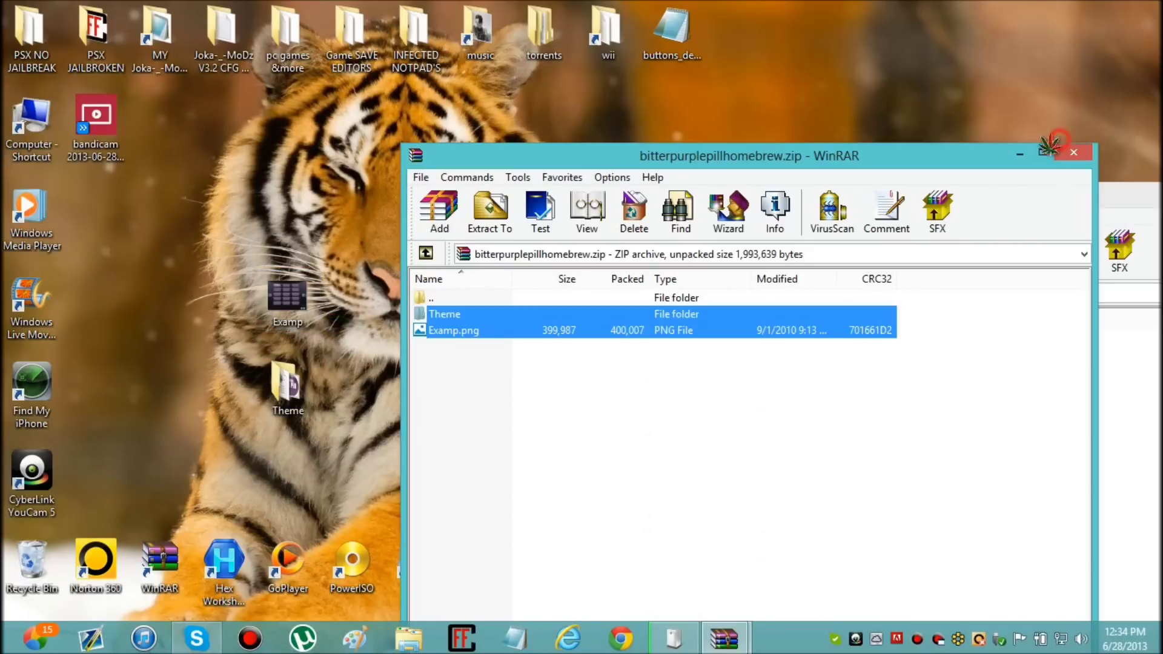
{"action": "left_click", "coordinate": [1067, 152]}
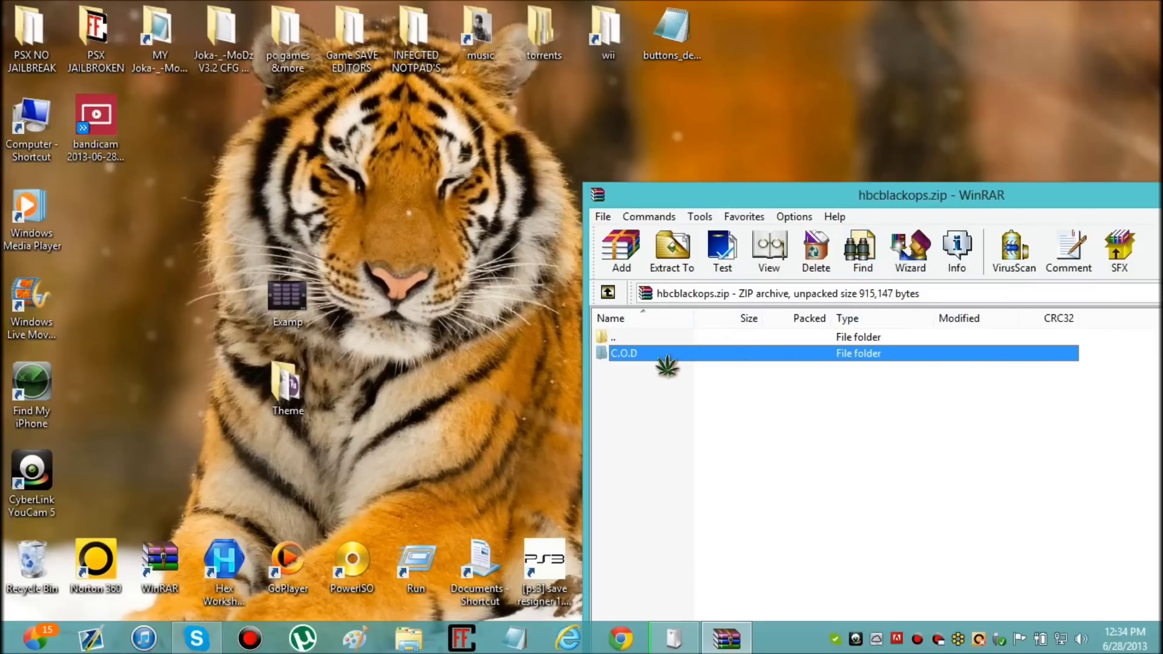
Step: Extract the C.O.D folder from hbcblackops.zip to the desktop and close the archive
{"action": "left_click_drag", "start_coordinate": [632, 351], "coordinate": [515, 338]}
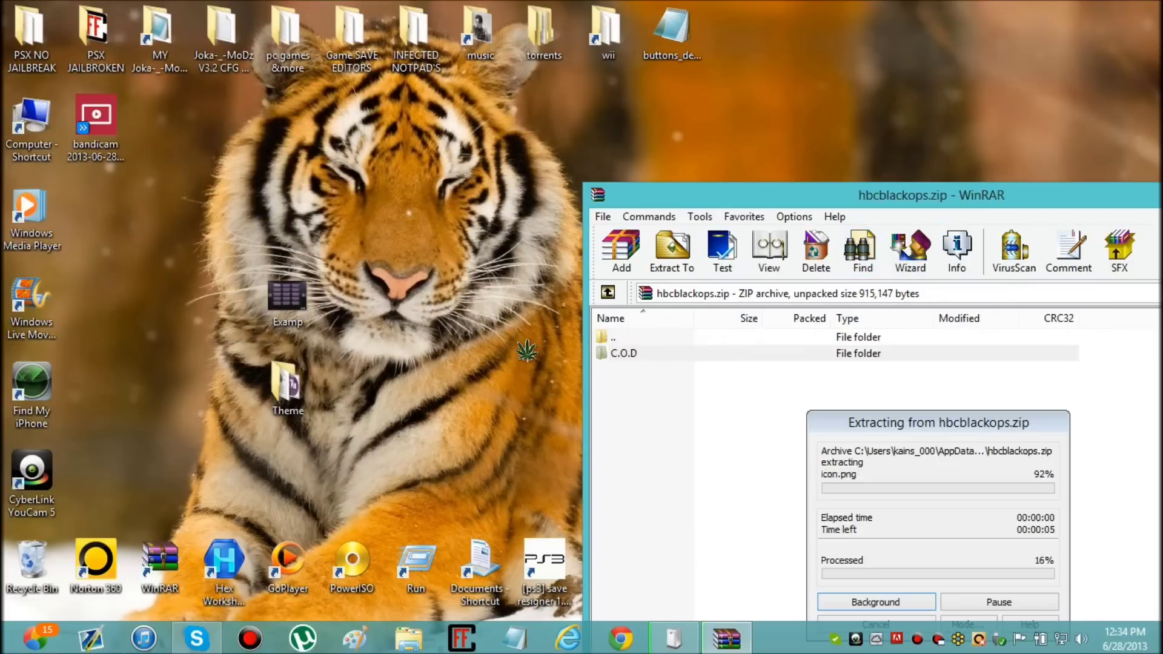
{"action": "left_click_drag", "start_coordinate": [788, 196], "coordinate": [632, 208]}
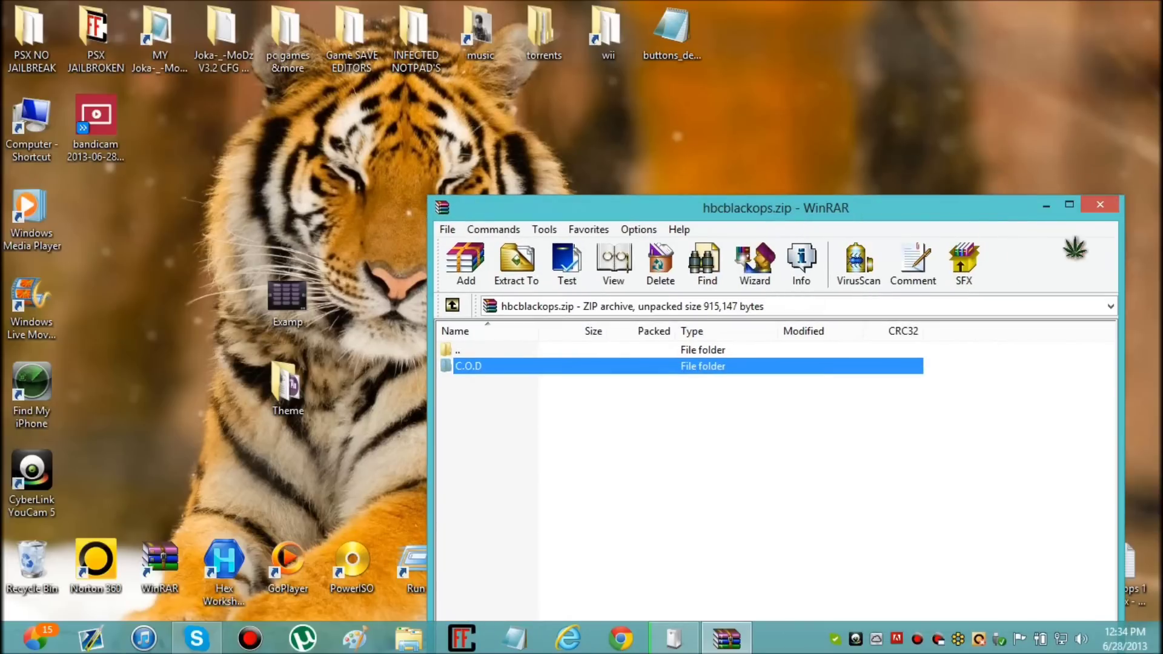
{"action": "left_click", "coordinate": [1093, 205]}
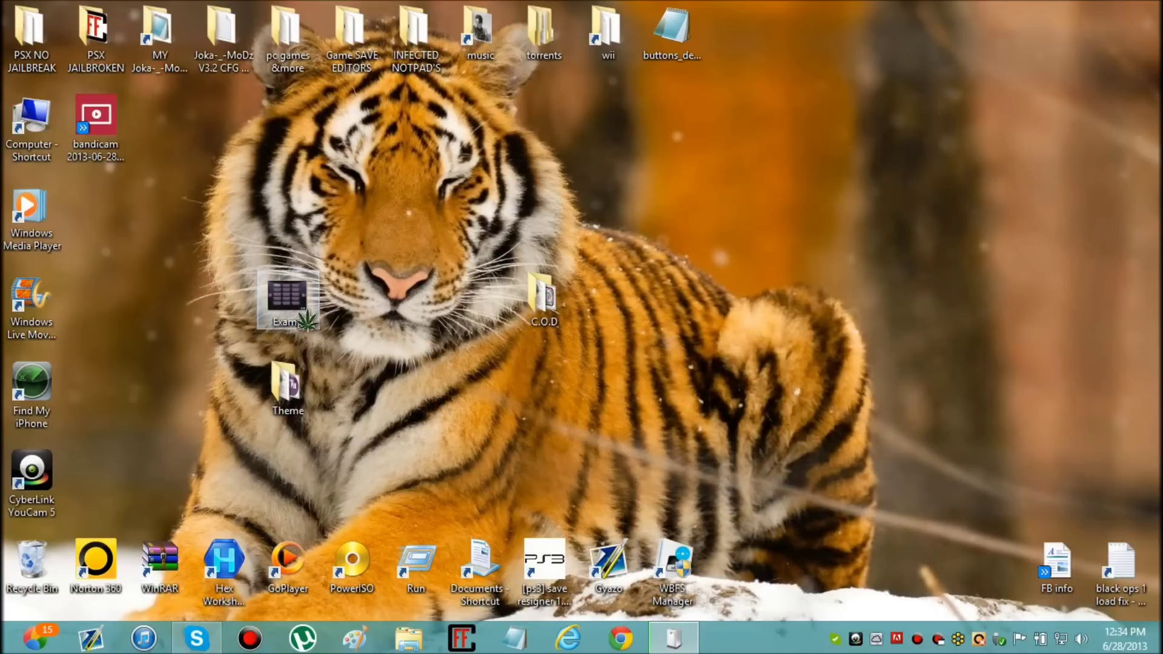
Step: Delete the Examp.png image from the desktop
{"action": "left_click", "coordinate": [308, 319]}
{"action": "left_click_drag", "start_coordinate": [290, 293], "coordinate": [321, 283]}
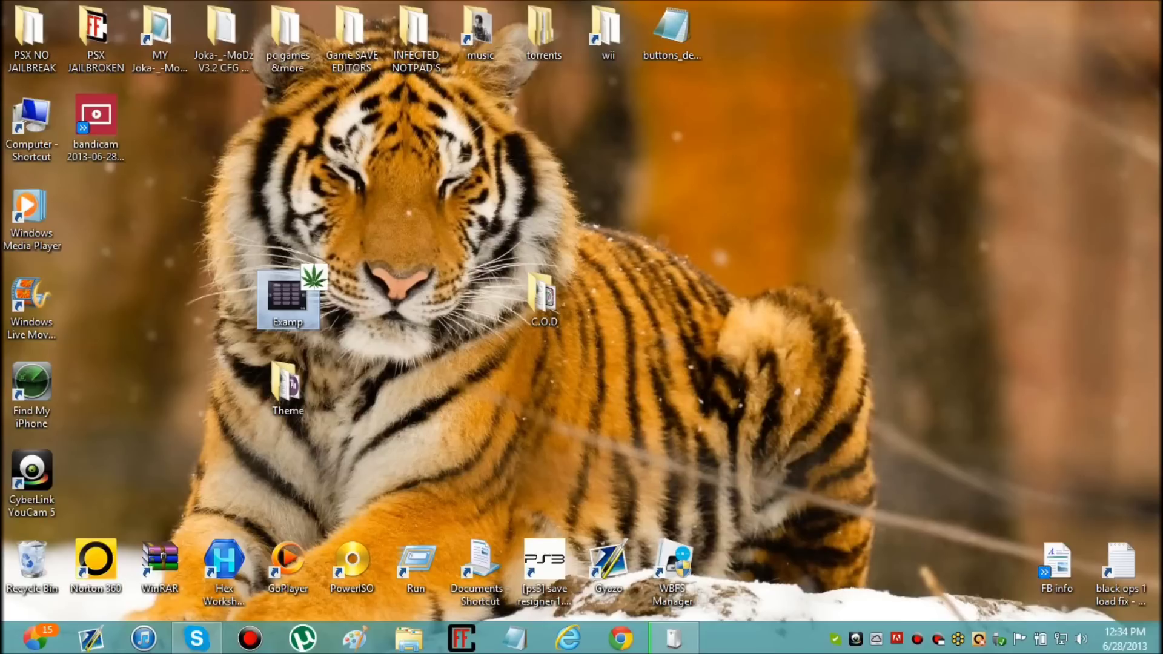
{"action": "right_click", "coordinate": [285, 290]}
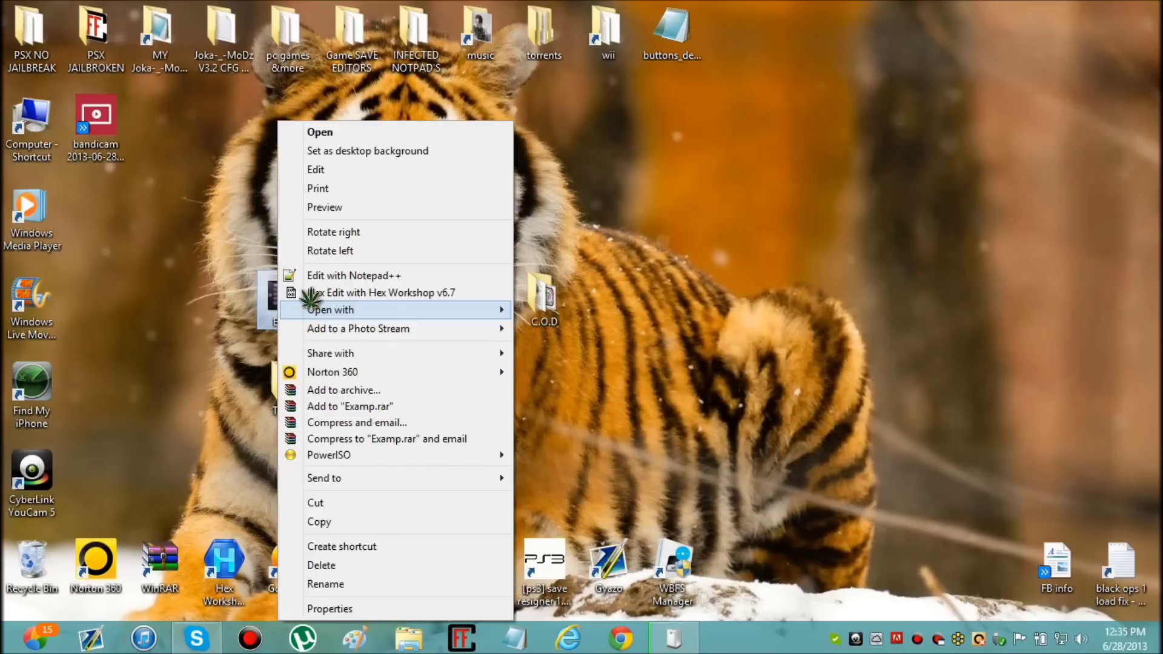
{"action": "left_click", "coordinate": [345, 566]}
Step: Place the Theme folder beneath C.O.D on the desktop and open the Computer window
{"action": "left_click_drag", "start_coordinate": [283, 373], "coordinate": [522, 354]}
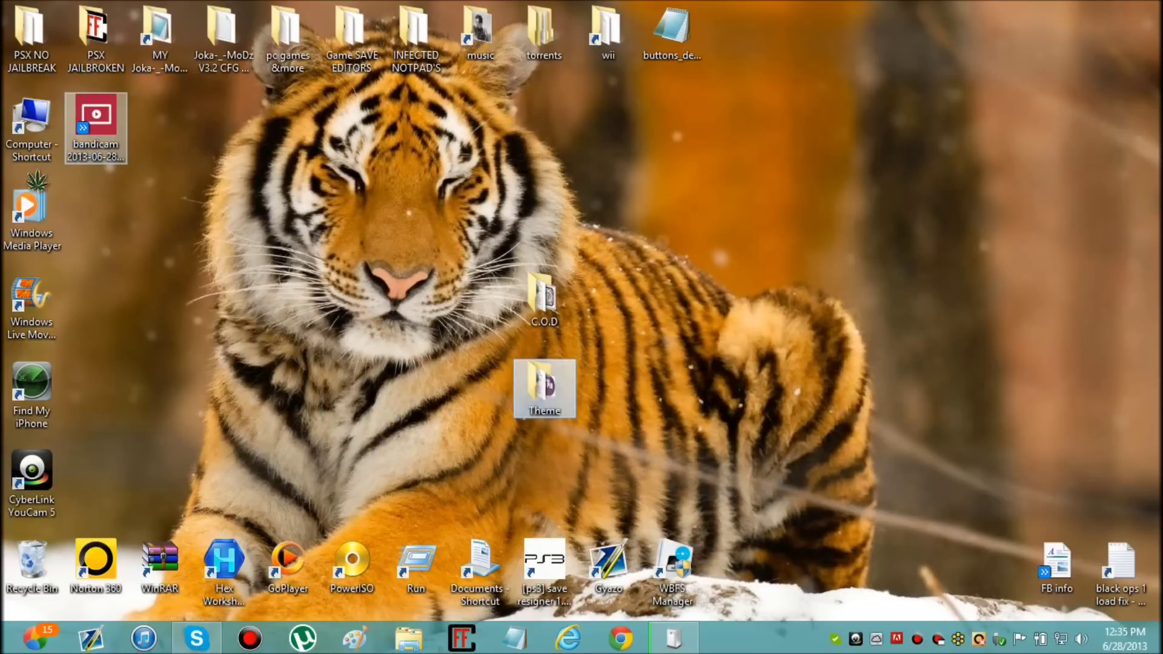
{"action": "left_click", "coordinate": [31, 130]}
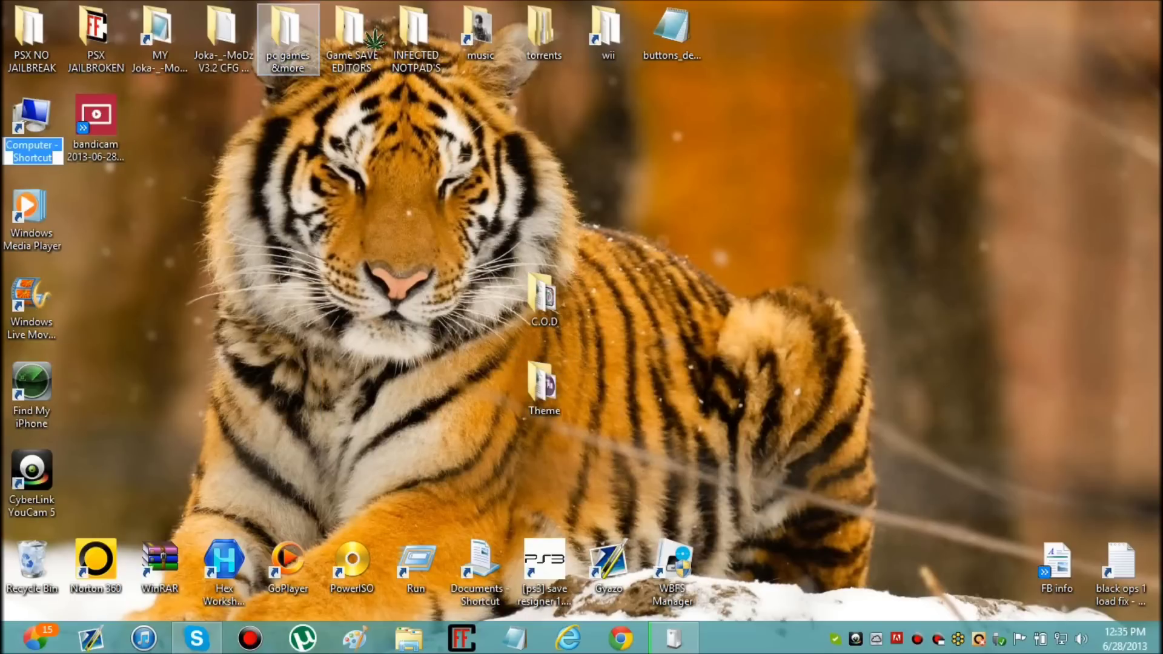
{"action": "left_click", "coordinate": [51, 112]}
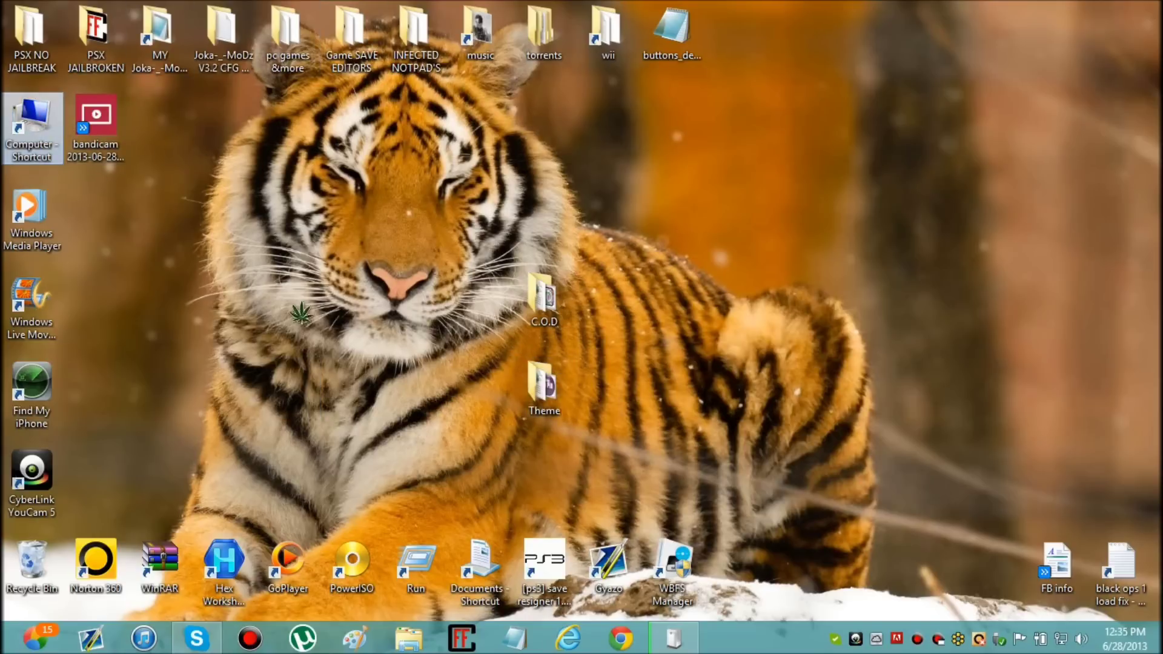
{"action": "key", "text": "Return"}
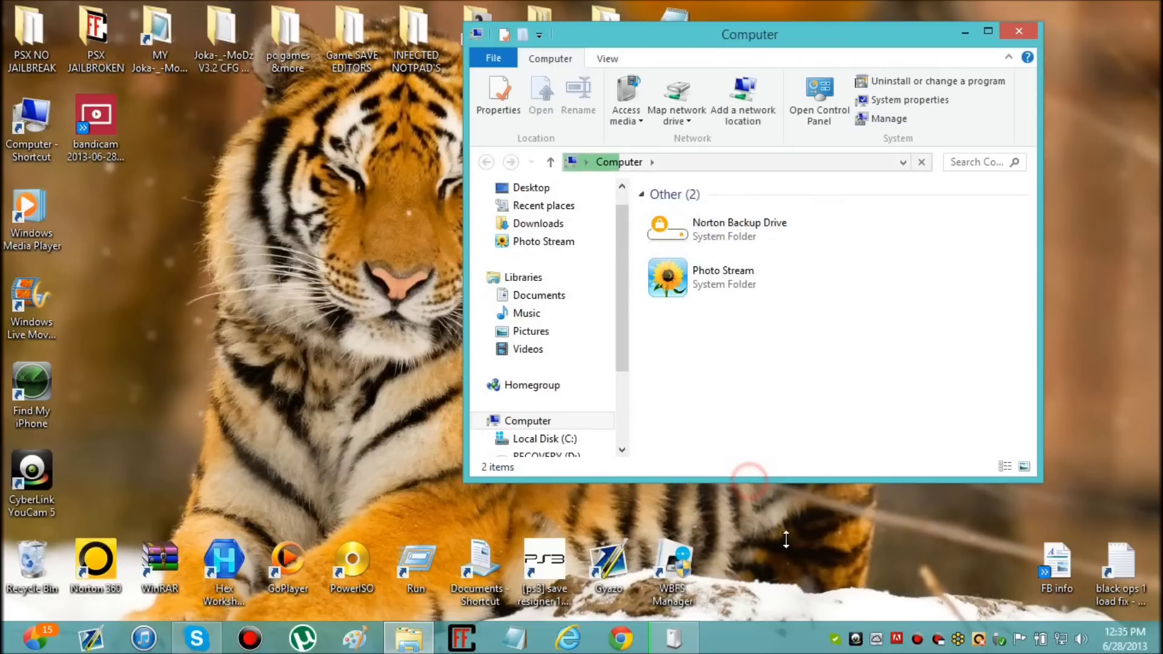
Step: Open the apps folder on SD Card (F:)
{"action": "left_click_drag", "start_coordinate": [786, 539], "coordinate": [786, 603]}
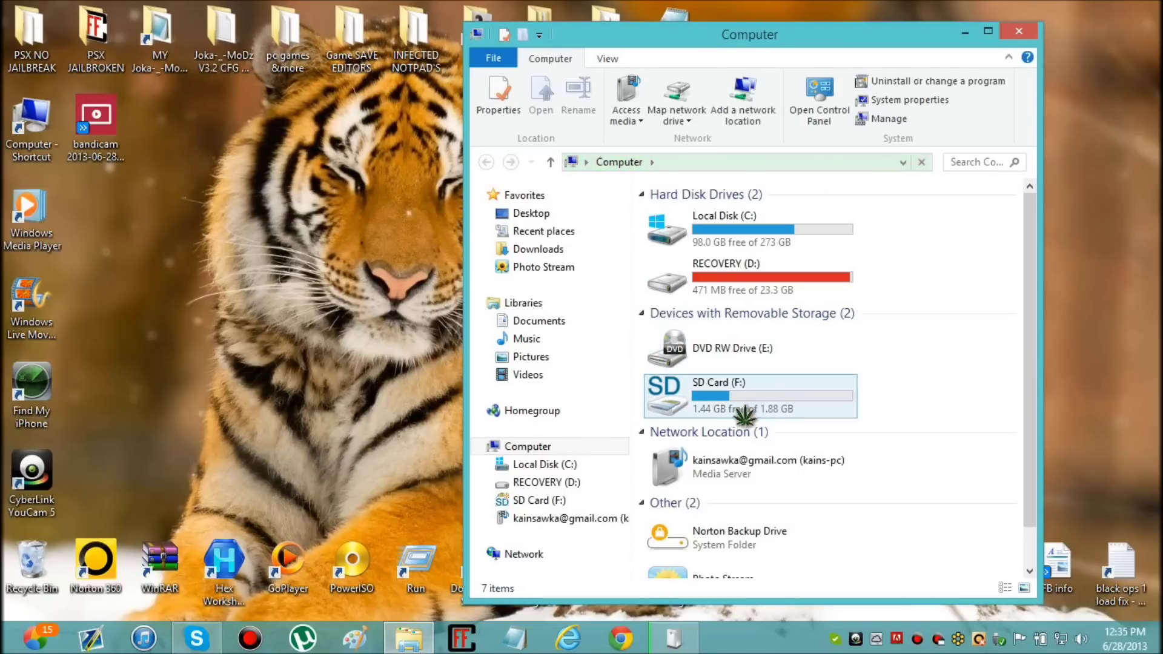
{"action": "left_click", "coordinate": [741, 411]}
{"action": "double_click", "coordinate": [741, 411]}
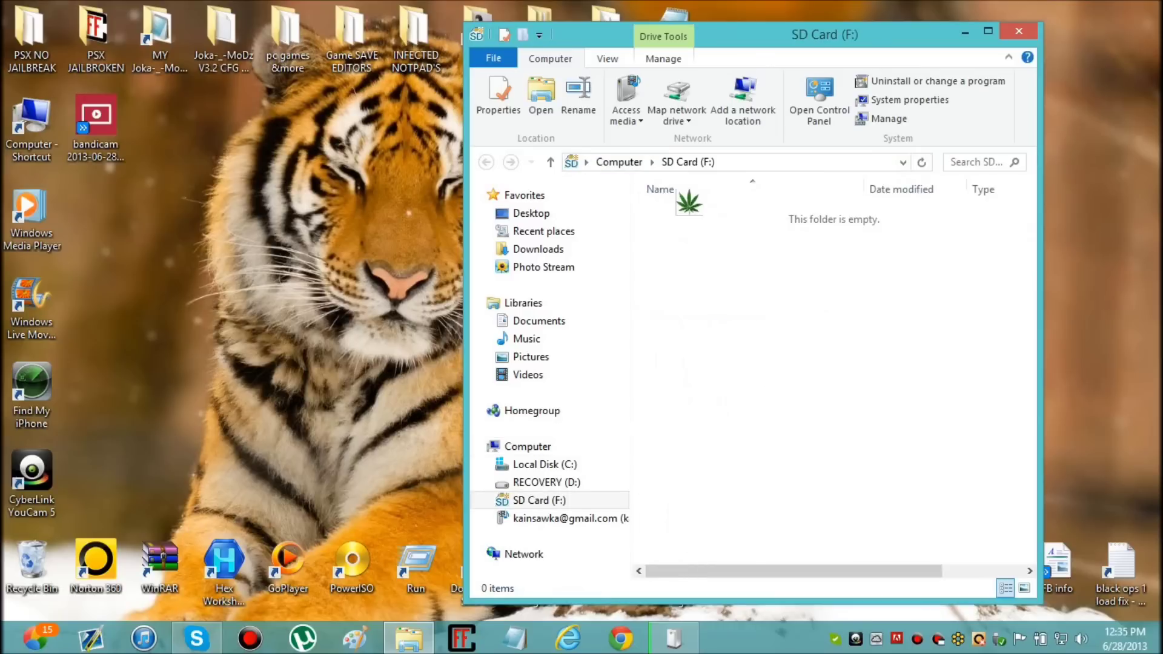
{"action": "left_click_drag", "start_coordinate": [762, 35], "coordinate": [998, 33]}
{"action": "double_click", "coordinate": [909, 213]}
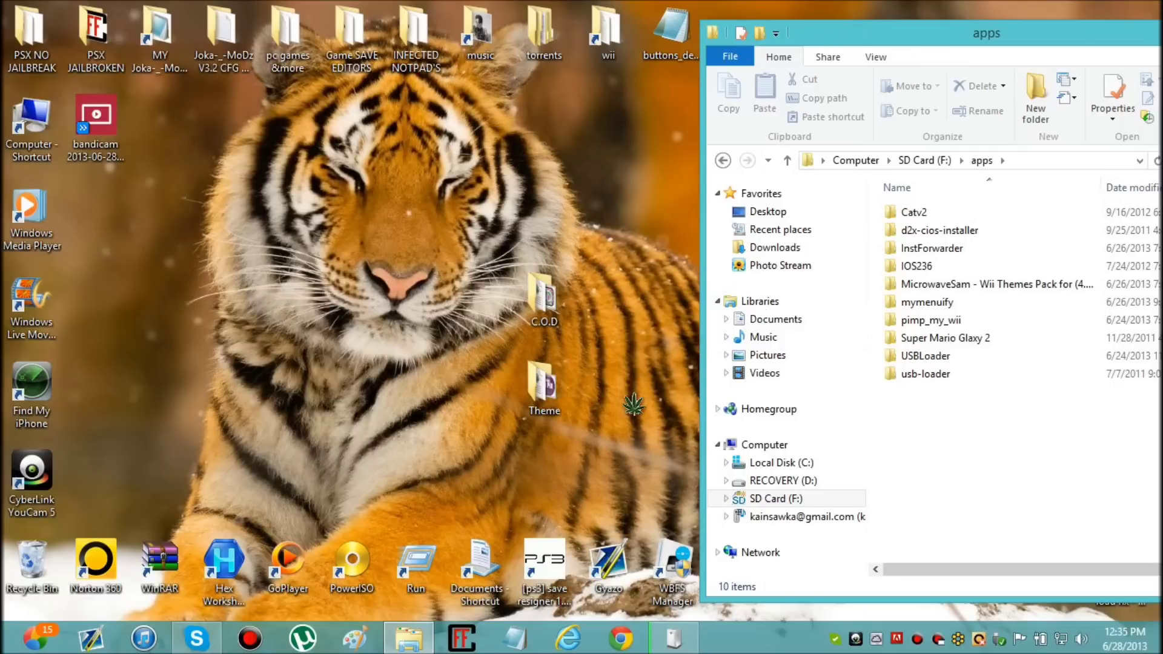
Step: Drag the C.O.D and Theme folders from the desktop into the SD card's apps folder
{"action": "left_click_drag", "start_coordinate": [597, 418], "coordinate": [972, 440]}
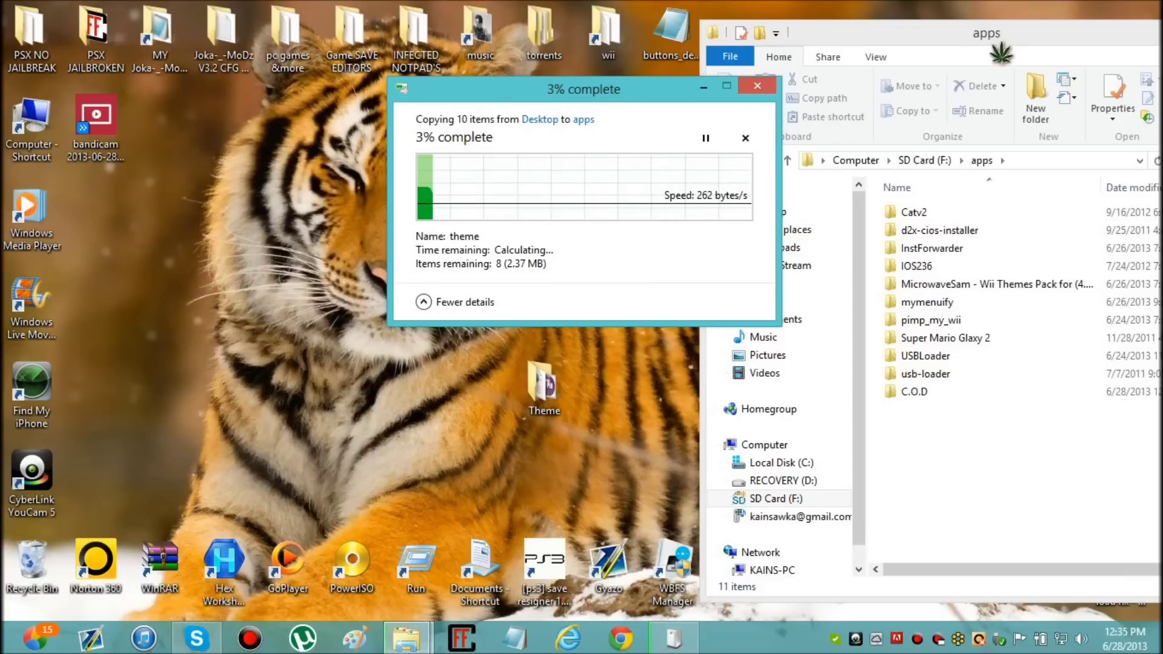
{"action": "left_click", "coordinate": [925, 45]}
{"action": "left_click_drag", "start_coordinate": [925, 45], "coordinate": [513, 265]}
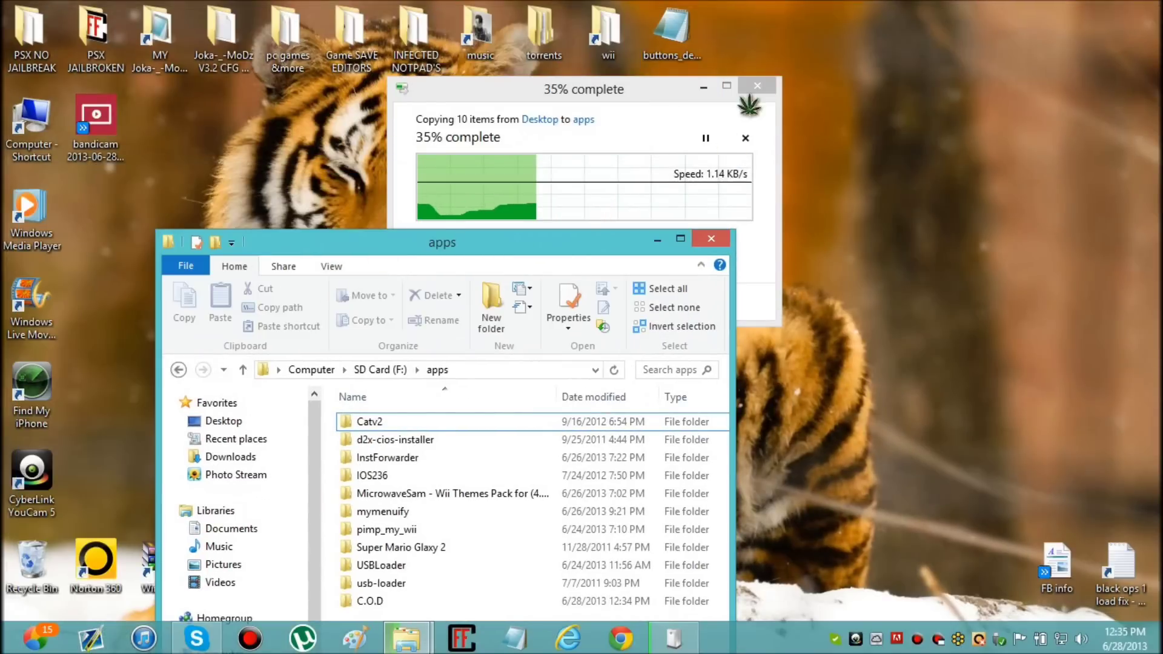